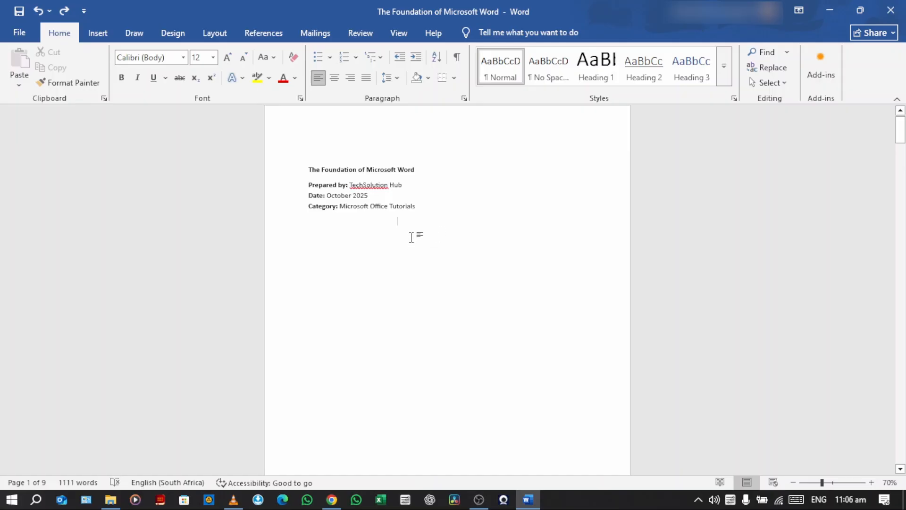
# Apply the Heading 1 style to the "Introduction to Microsoft Word" title on page 2
pyautogui.scroll(-10, 411, 238)
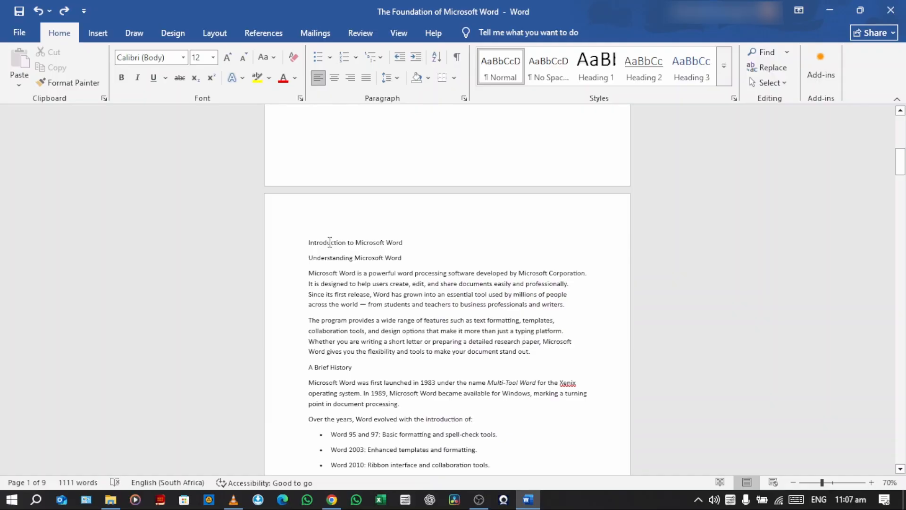
pyautogui.tripleClick(356, 244)
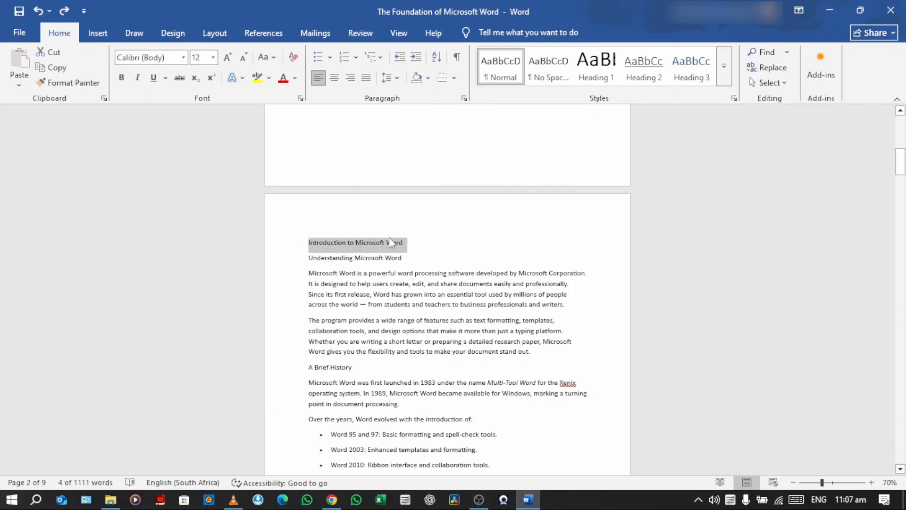
pyautogui.click(604, 74)
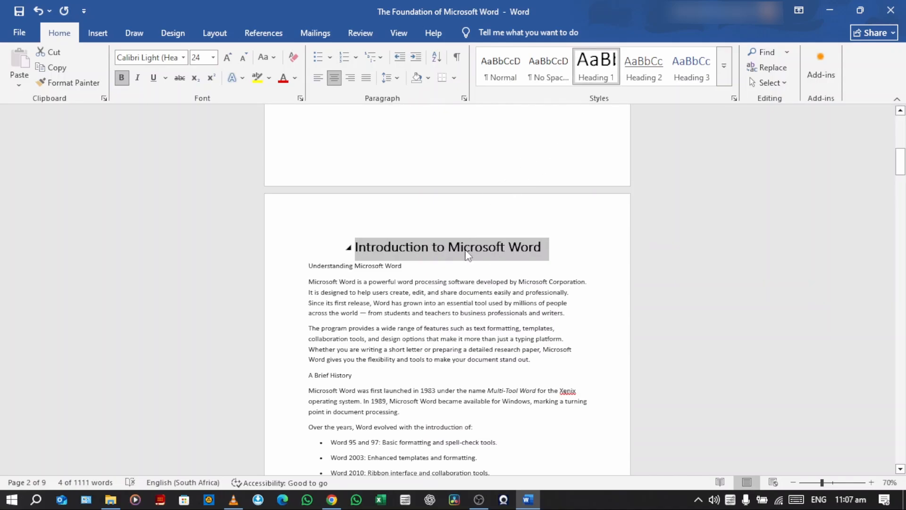
# Modify the Heading 1 style to use the blue Accent 1 font color and left alignment
pyautogui.rightClick(600, 74)
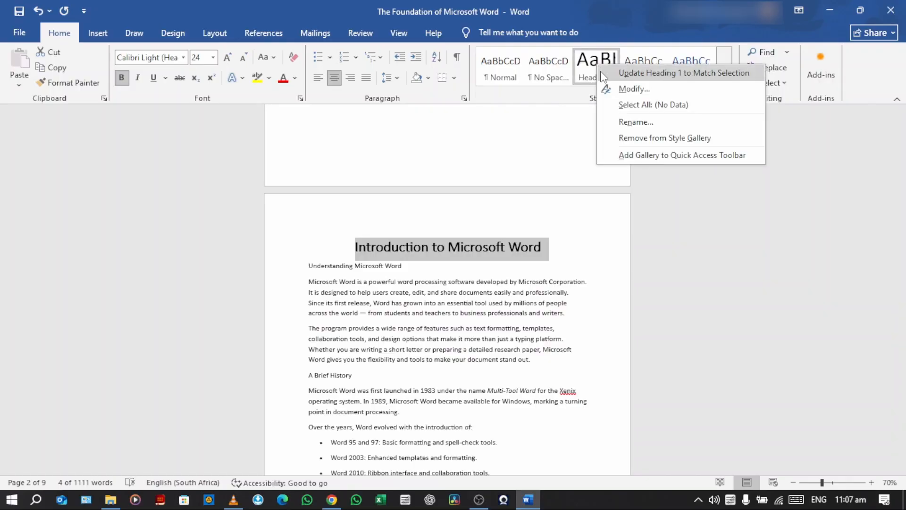
pyautogui.click(625, 90)
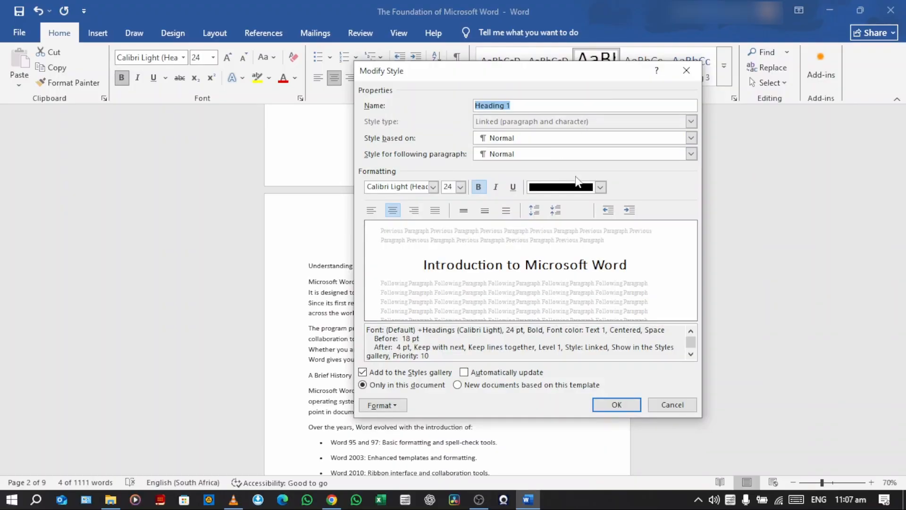
pyautogui.click(600, 187)
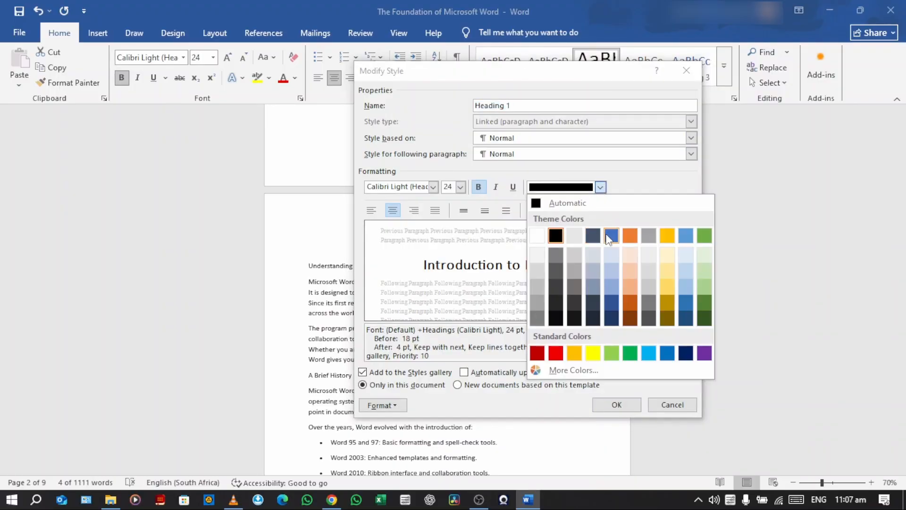
pyautogui.click(610, 236)
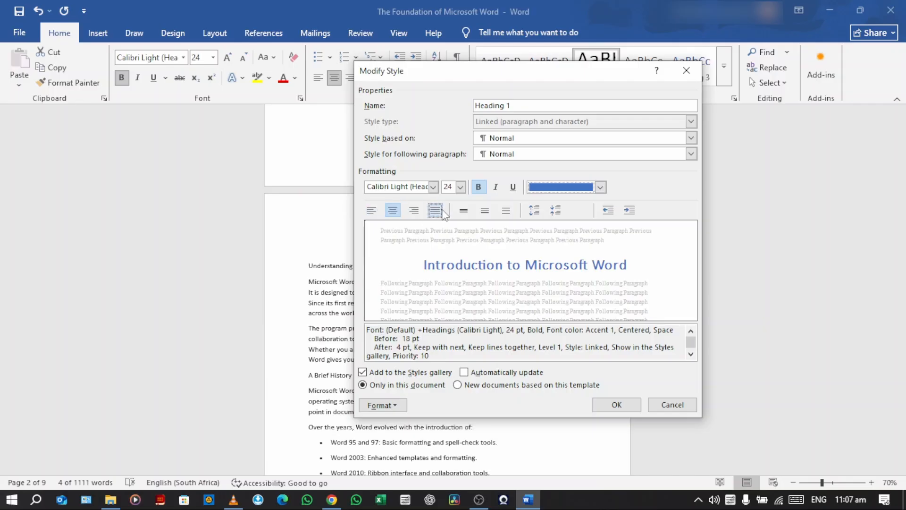
pyautogui.click(373, 215)
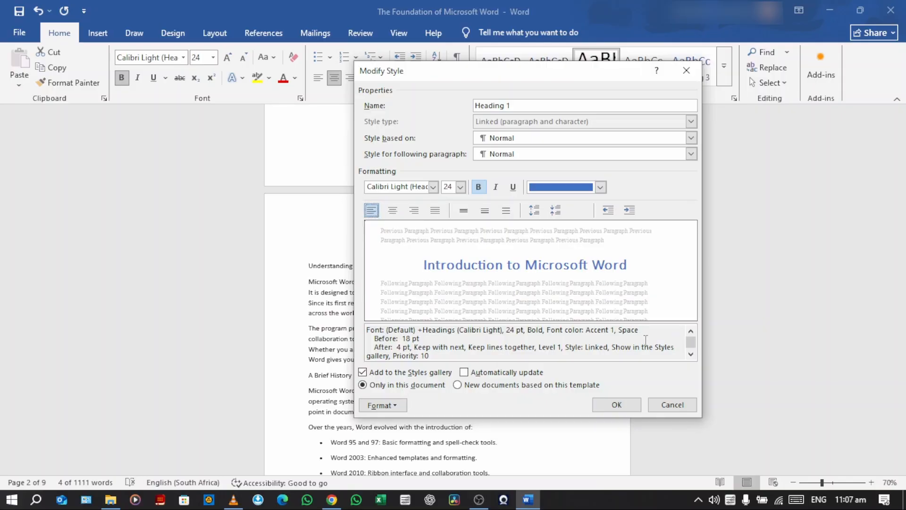
pyautogui.click(617, 404)
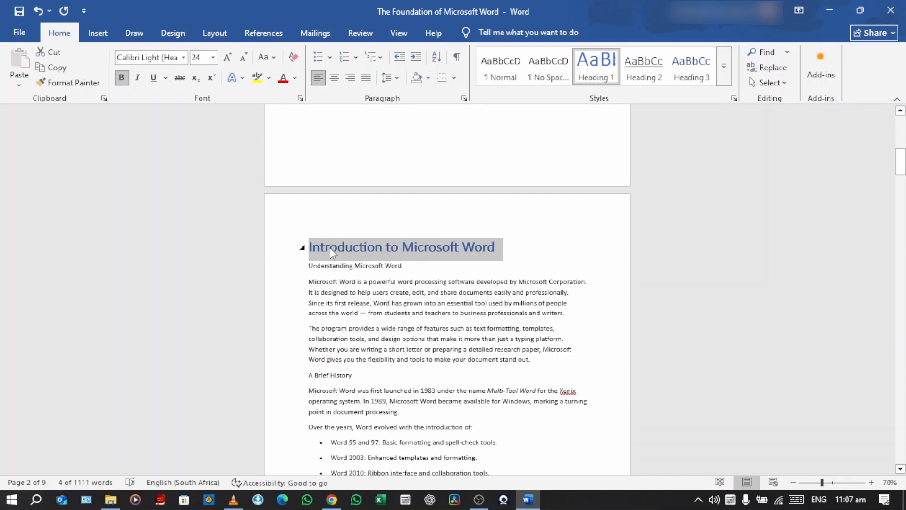
# Modify the Heading 1 style back to the black Text 1 font color and centered alignment
pyautogui.rightClick(597, 68)
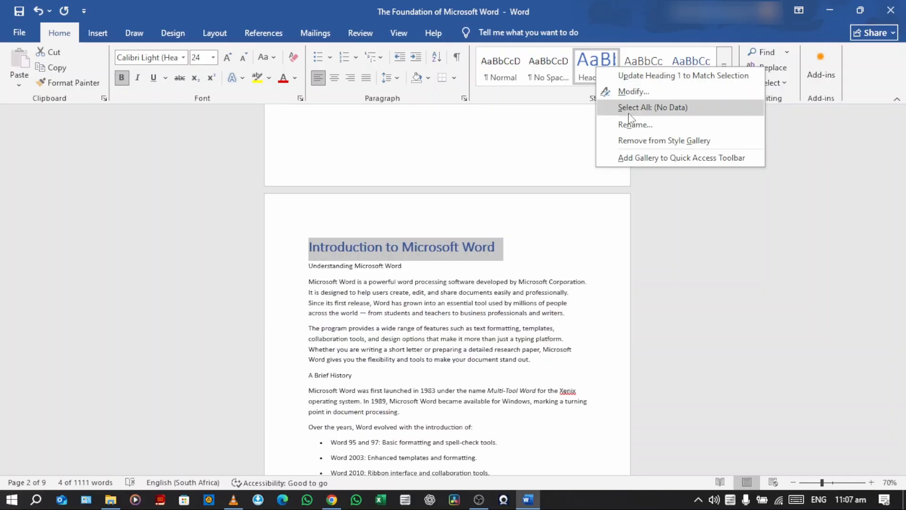
pyautogui.click(619, 92)
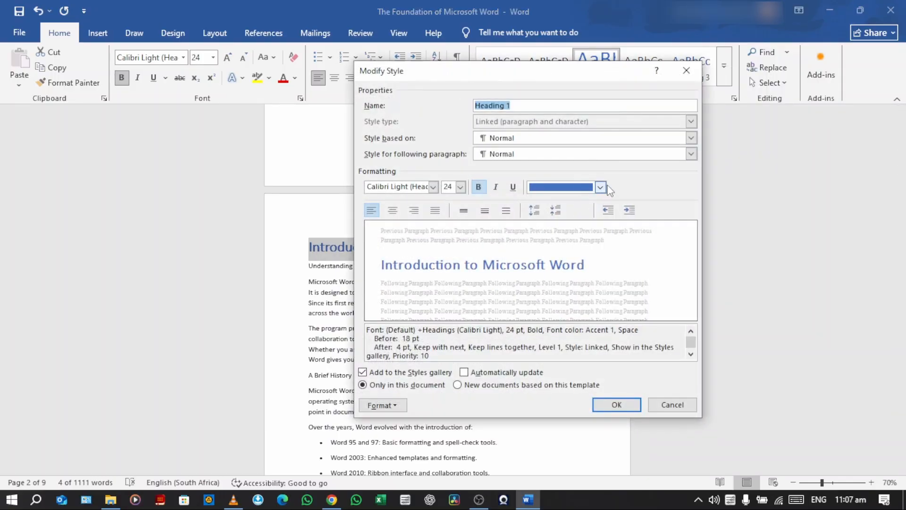
pyautogui.click(600, 187)
pyautogui.click(556, 235)
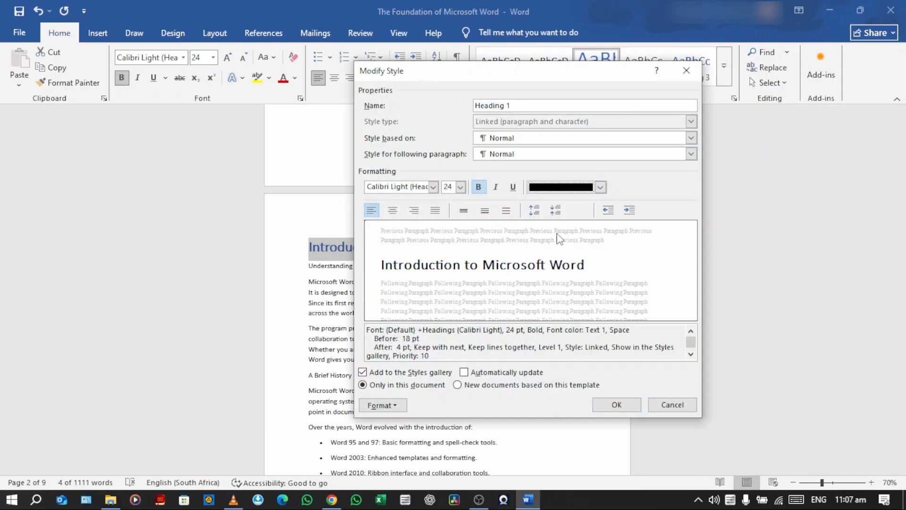
pyautogui.click(395, 213)
pyautogui.click(617, 404)
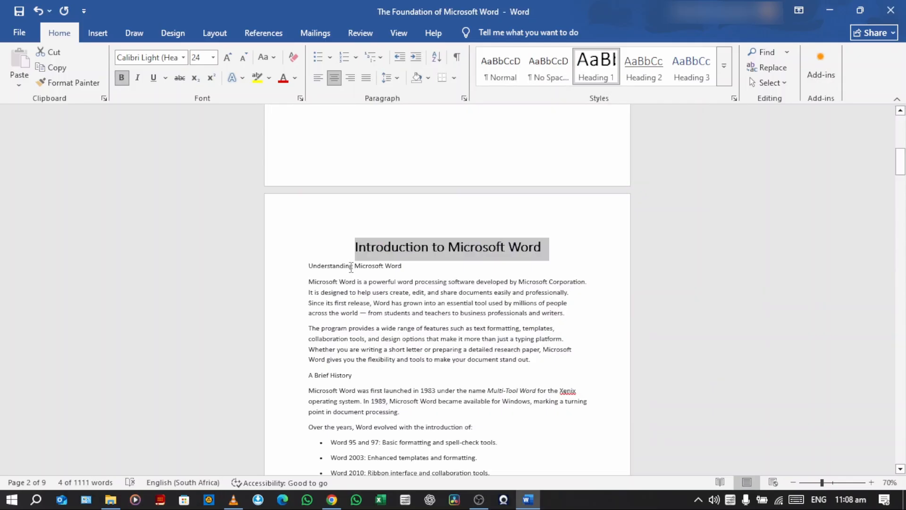
# Apply the Heading 2 style to the "Understanding Microsoft Word" line
pyautogui.click(342, 268)
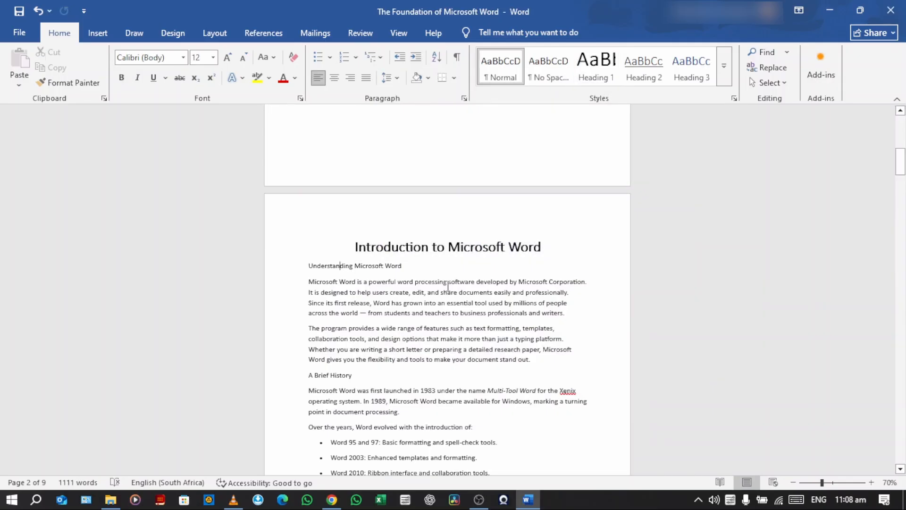
pyautogui.tripleClick(342, 267)
pyautogui.click(651, 81)
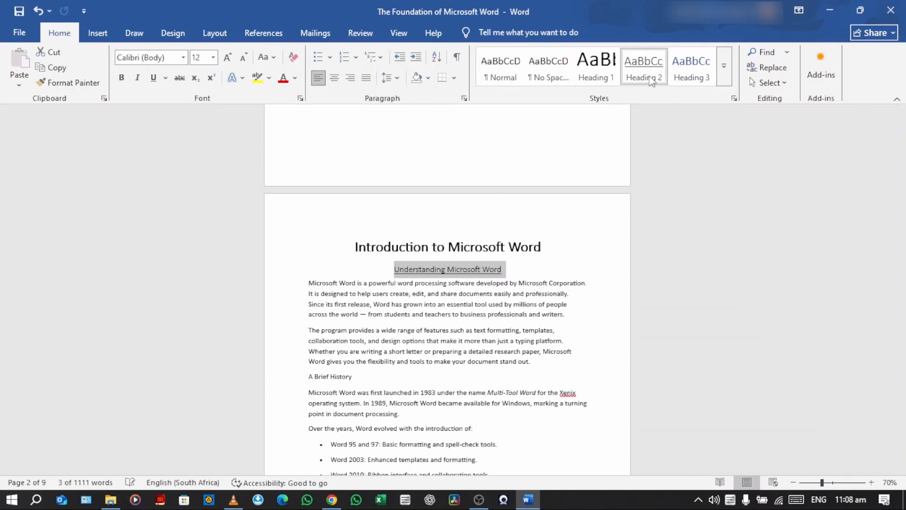
# Apply Heading 1 to "Core Features of Microsoft Word" and Heading 2 to "1. Document Creation and Editing"
pyautogui.scroll(-10, 501, 207)
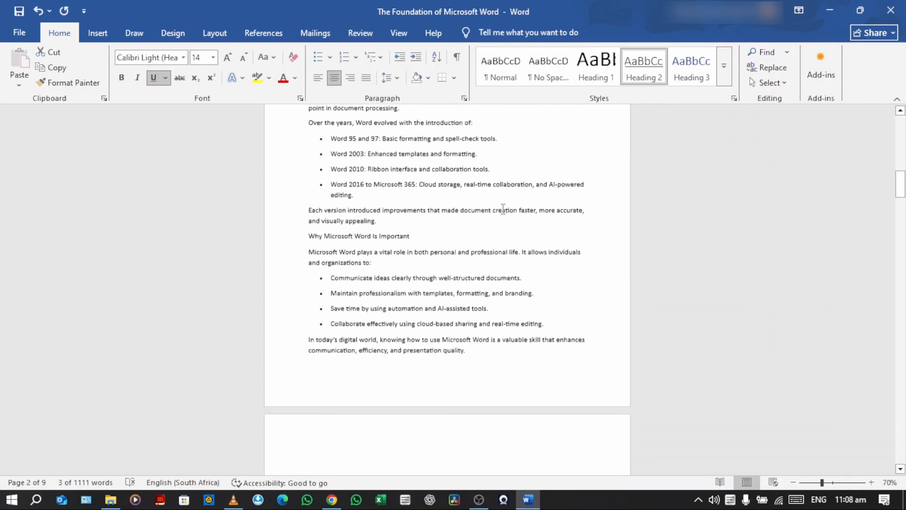
pyautogui.scroll(-7, 502, 208)
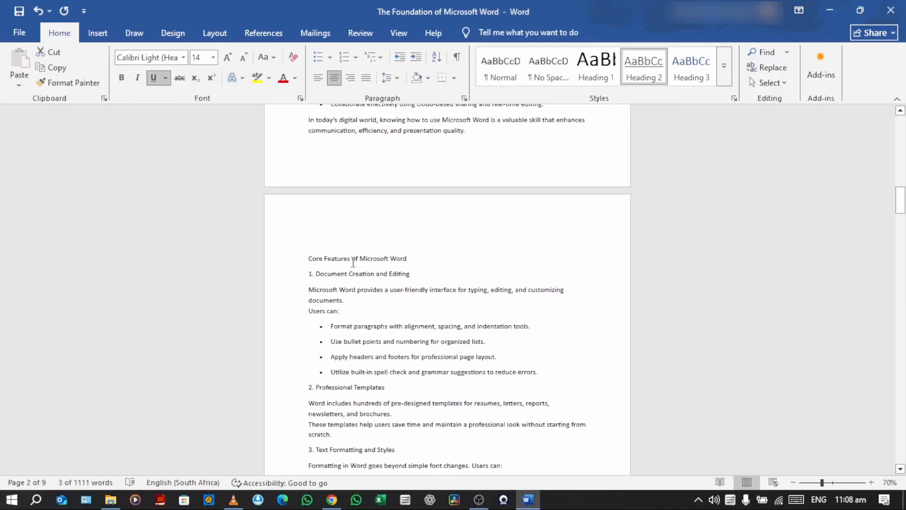
pyautogui.doubleClick(354, 258)
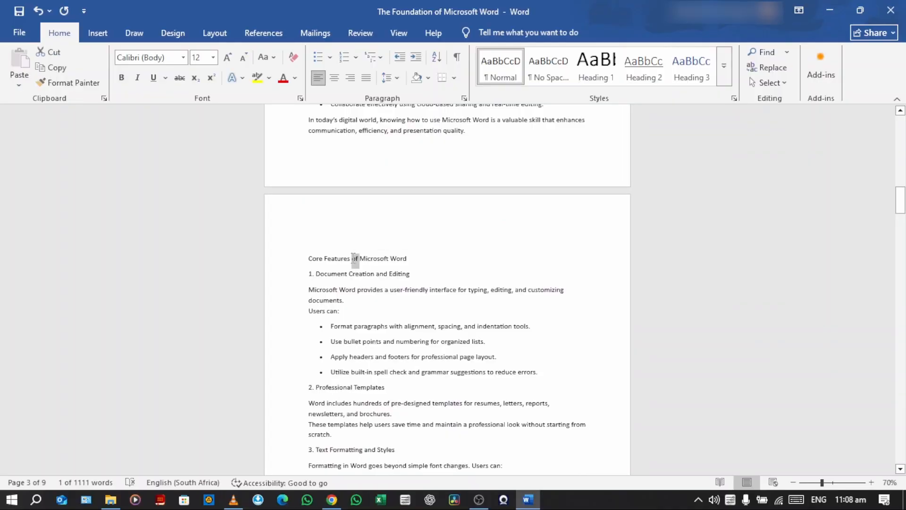
pyautogui.tripleClick(354, 258)
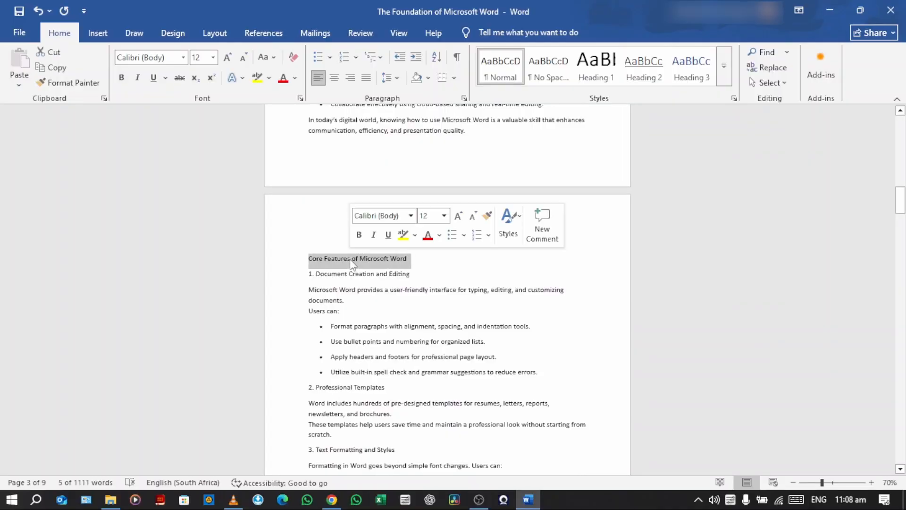
pyautogui.click(598, 69)
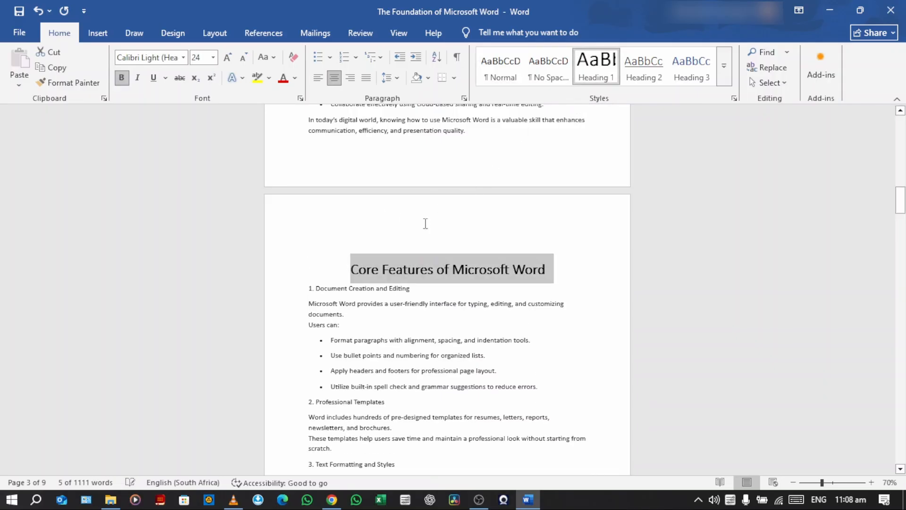
pyautogui.tripleClick(319, 289)
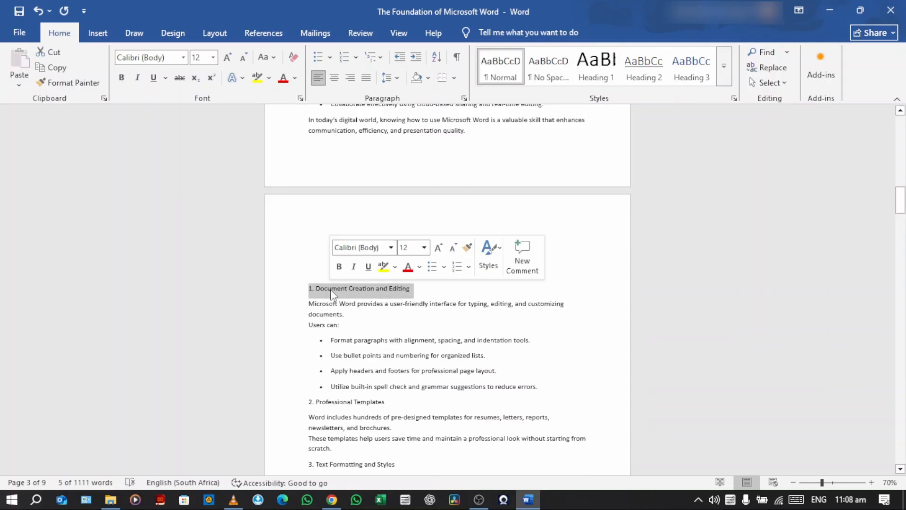
pyautogui.click(648, 76)
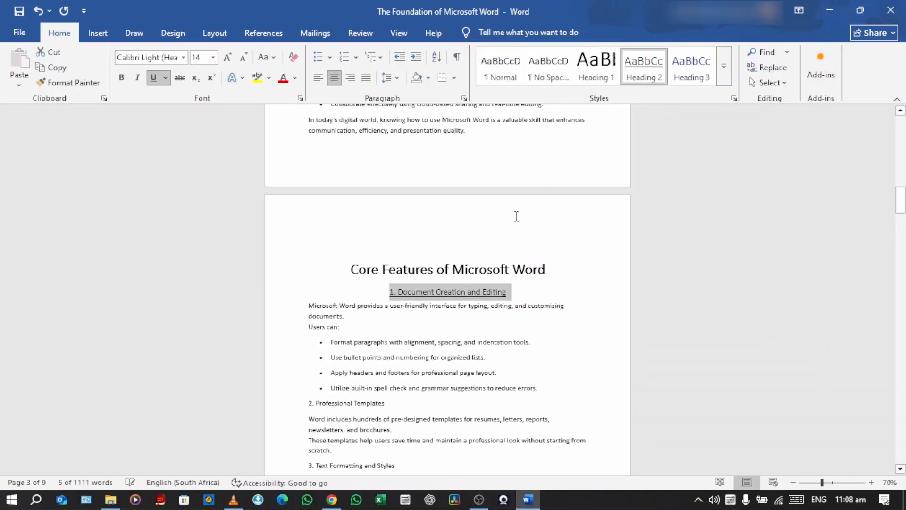
# Look through the document's pages to review the heading styles applied to the section titles and subheadings
pyautogui.scroll(1, 496, 221)
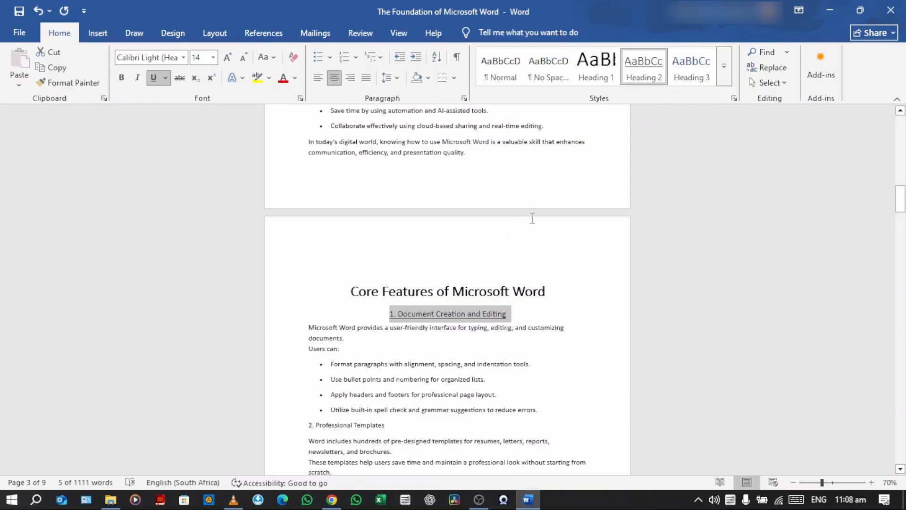
pyautogui.scroll(-15, 551, 252)
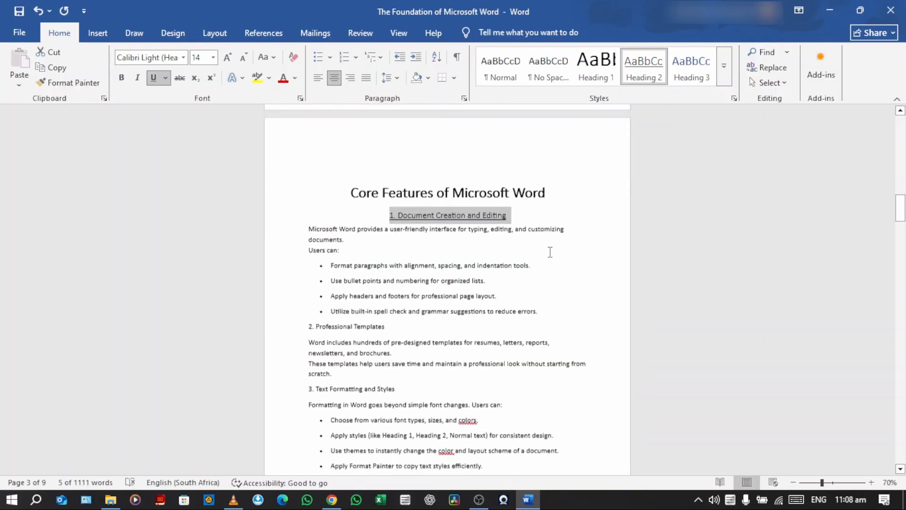
pyautogui.scroll(-15, 551, 250)
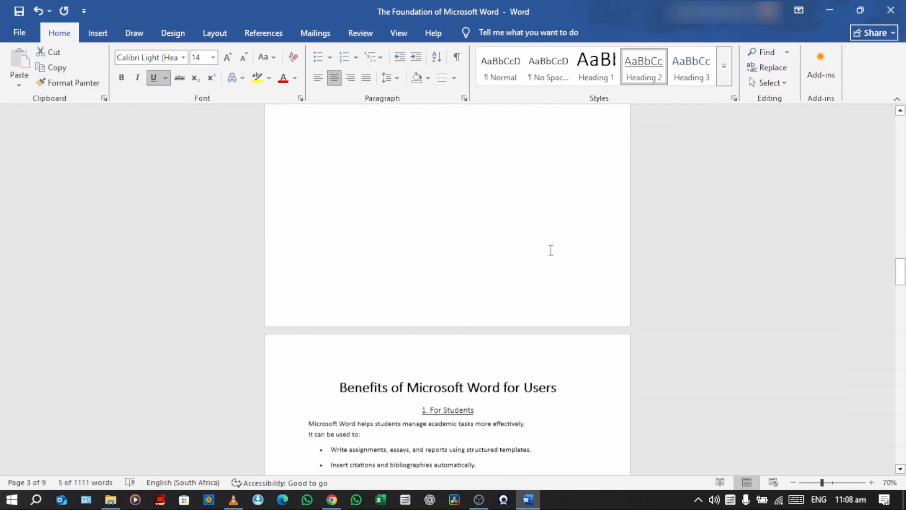
pyautogui.scroll(15, 550, 250)
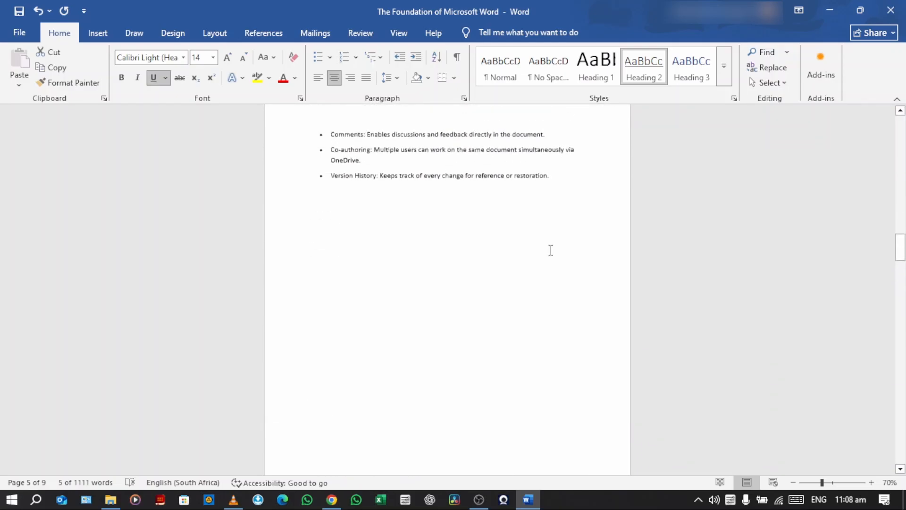
pyautogui.scroll(5, 551, 251)
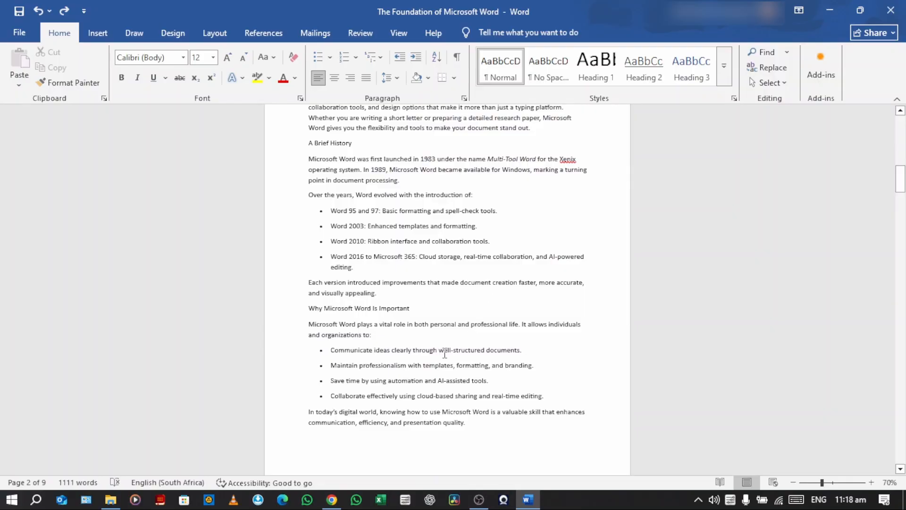
pyautogui.scroll(10, 444, 354)
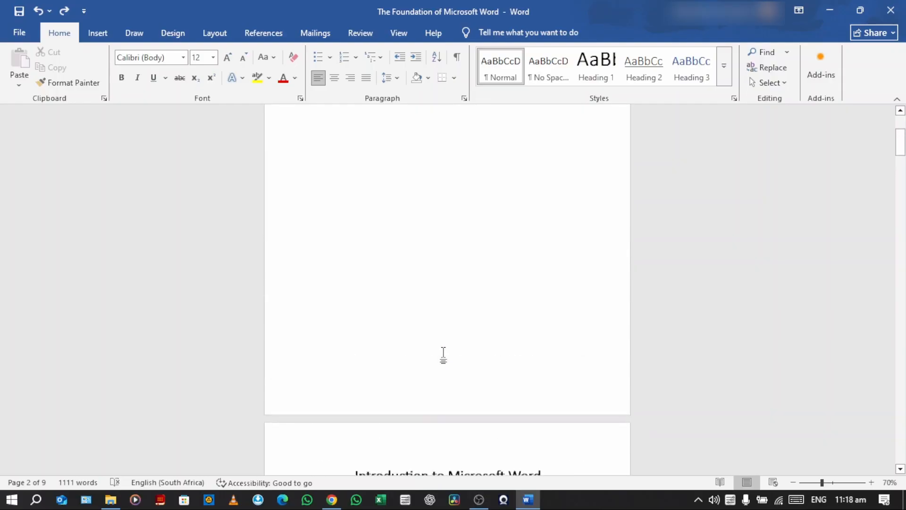
pyautogui.scroll(10, 443, 354)
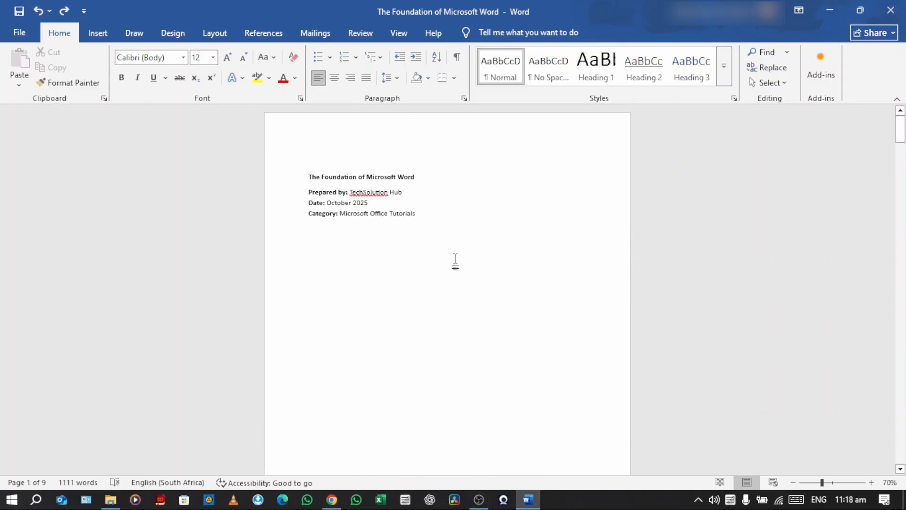
pyautogui.scroll(-10, 454, 262)
pyautogui.scroll(6, 452, 266)
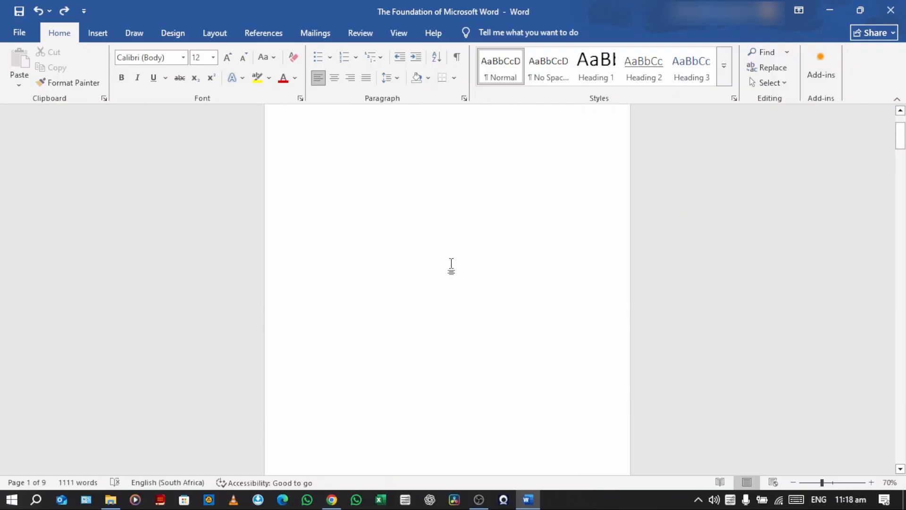
pyautogui.scroll(3, 451, 266)
pyautogui.scroll(-8, 452, 265)
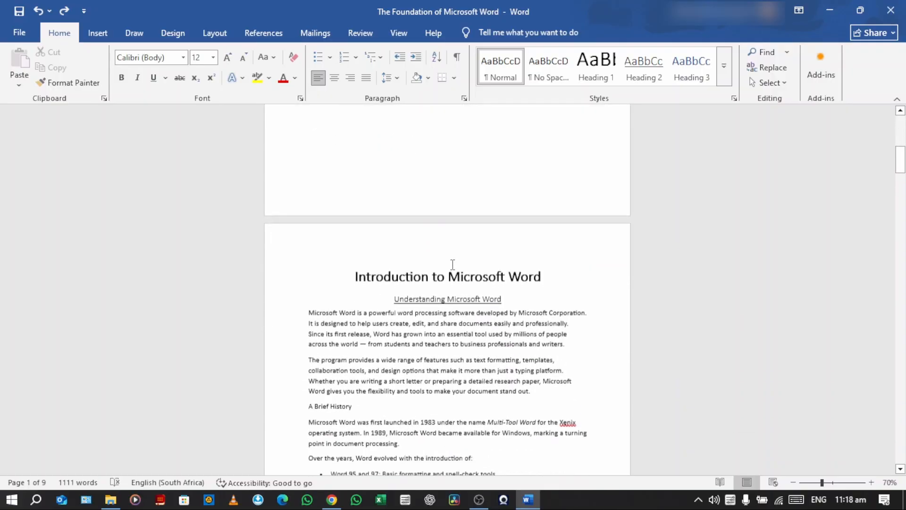
# Insert a page break below the Category line on the first page
pyautogui.scroll(5, 473, 329)
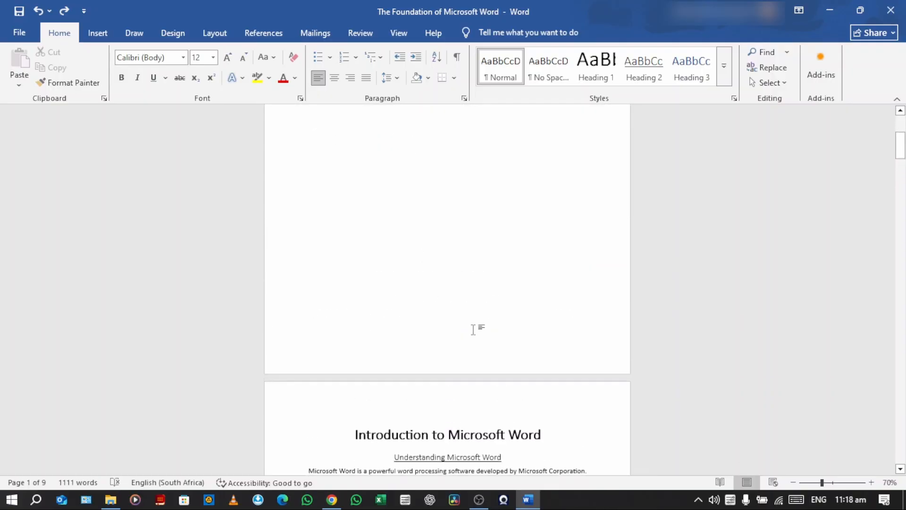
pyautogui.scroll(6, 474, 329)
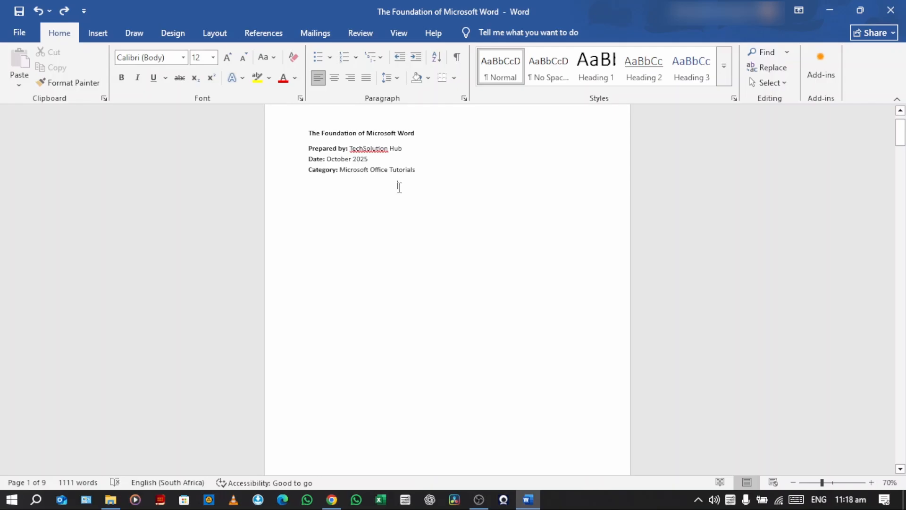
pyautogui.click(97, 33)
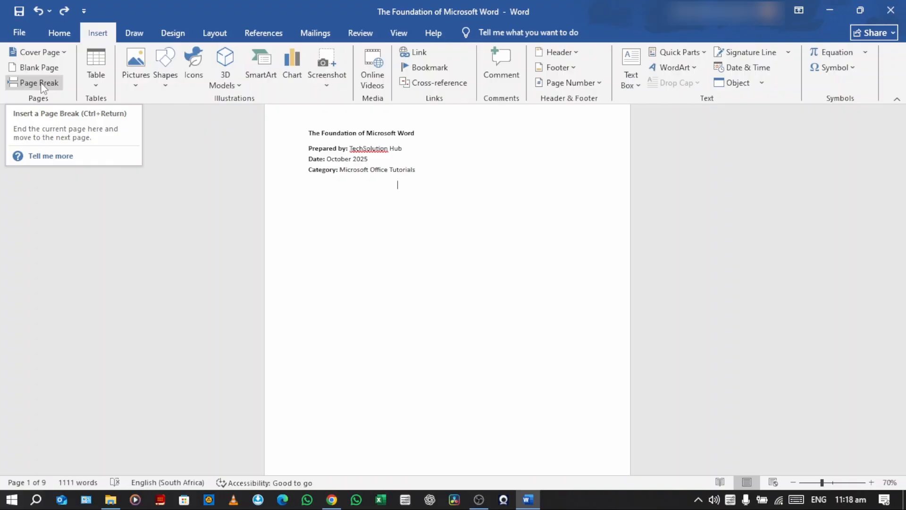
pyautogui.click(43, 84)
pyautogui.scroll(-5, 415, 284)
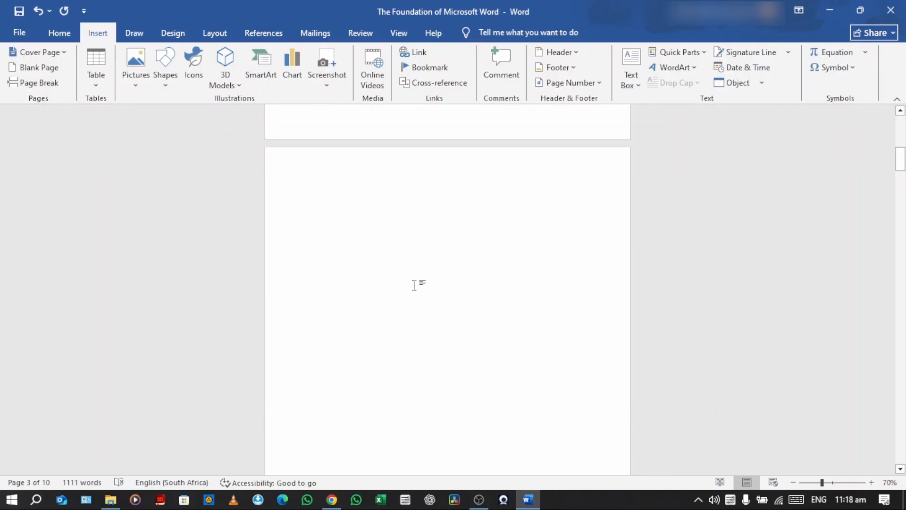
# Enter "Table of content" as the first line of the blank second page and start a new line below it
pyautogui.keyDown('ctrl'); pyautogui.scroll(-5, 414, 285); pyautogui.keyUp('ctrl')
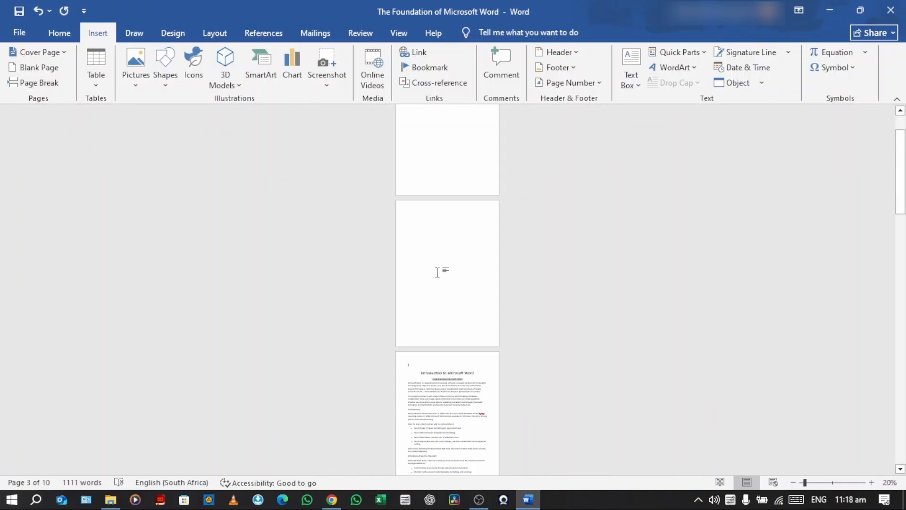
pyautogui.keyDown('ctrl'); pyautogui.scroll(3, 438, 273); pyautogui.keyUp('ctrl')
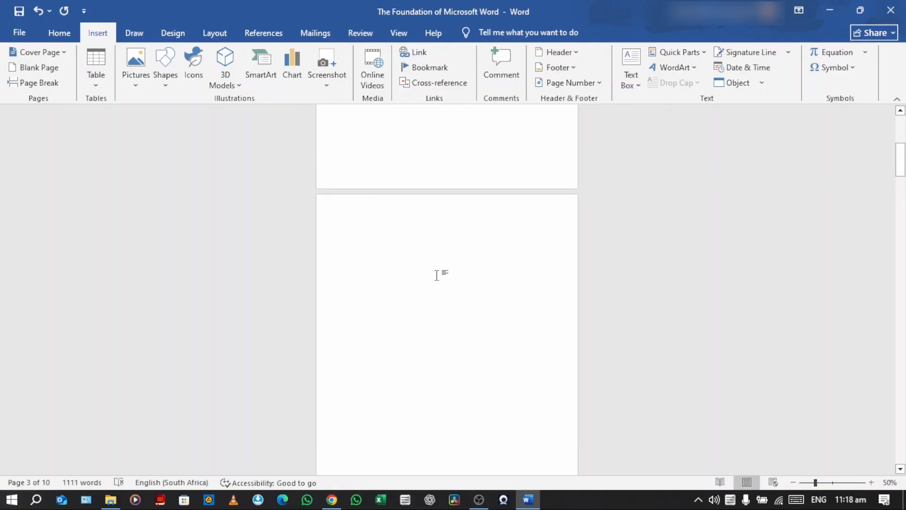
pyautogui.keyDown('ctrl'); pyautogui.scroll(2, 437, 275); pyautogui.keyUp('ctrl')
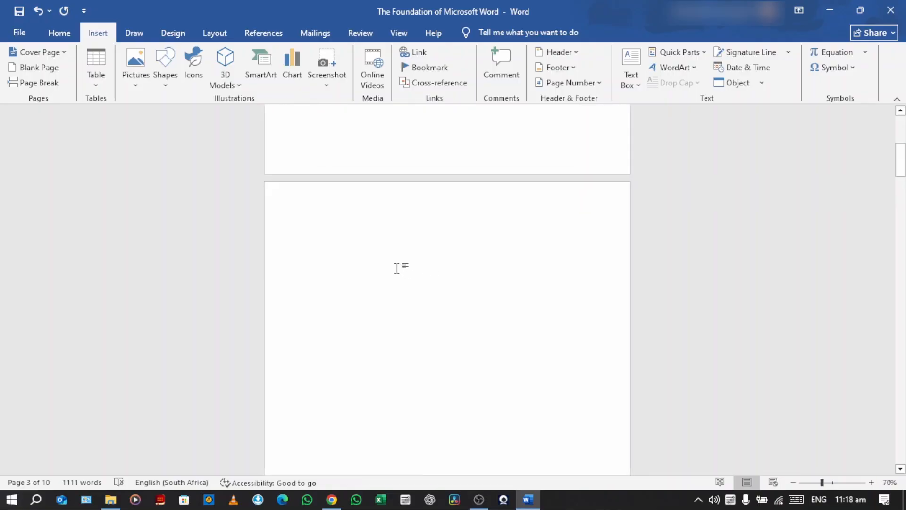
pyautogui.click(313, 222)
pyautogui.write('Table of content')
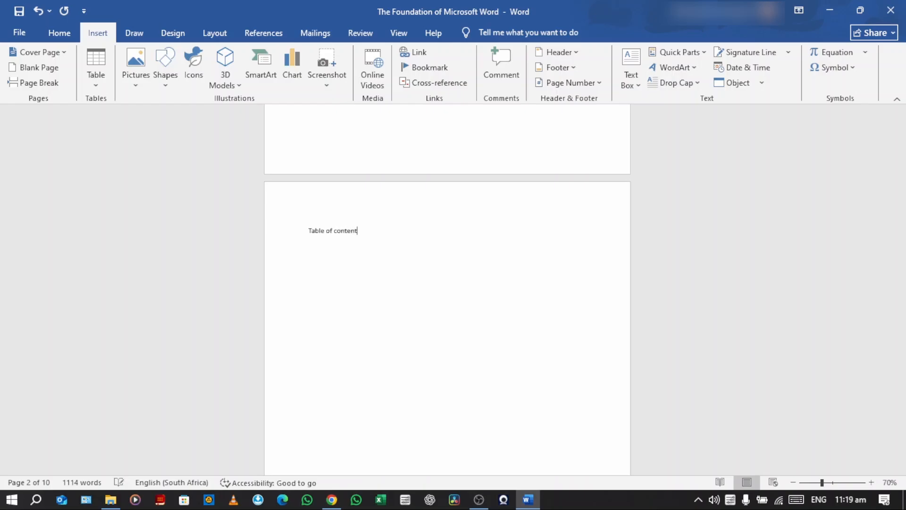
pyautogui.press('Return')
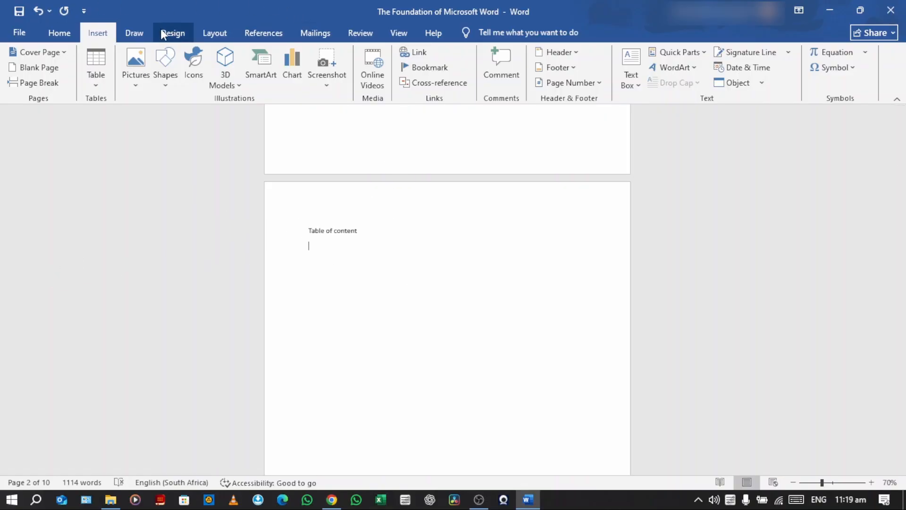
# Insert a custom table of contents below the "Table of content" line, with page numbers shown and 1 heading level
pyautogui.click(258, 34)
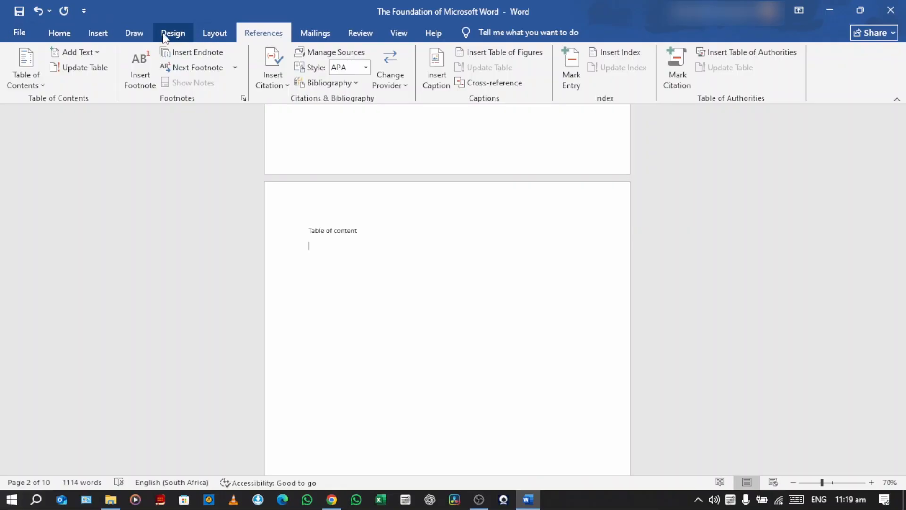
pyautogui.click(41, 84)
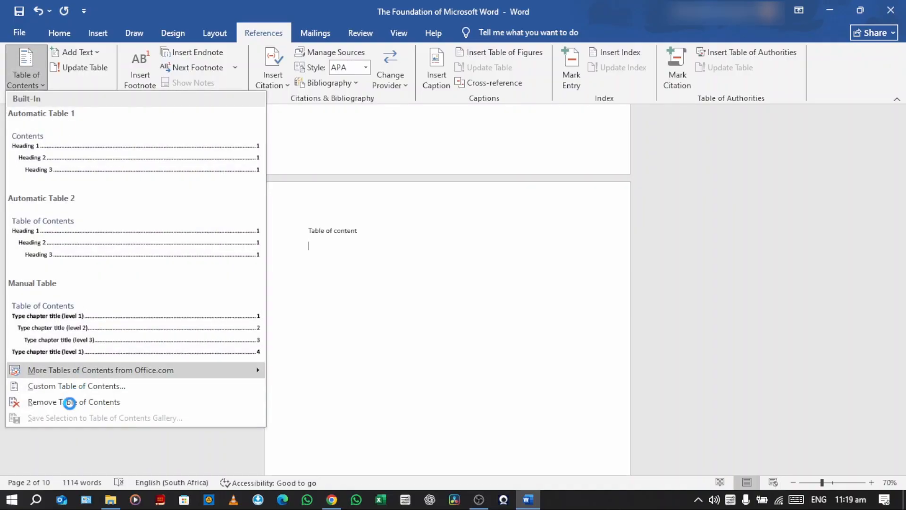
pyautogui.click(80, 389)
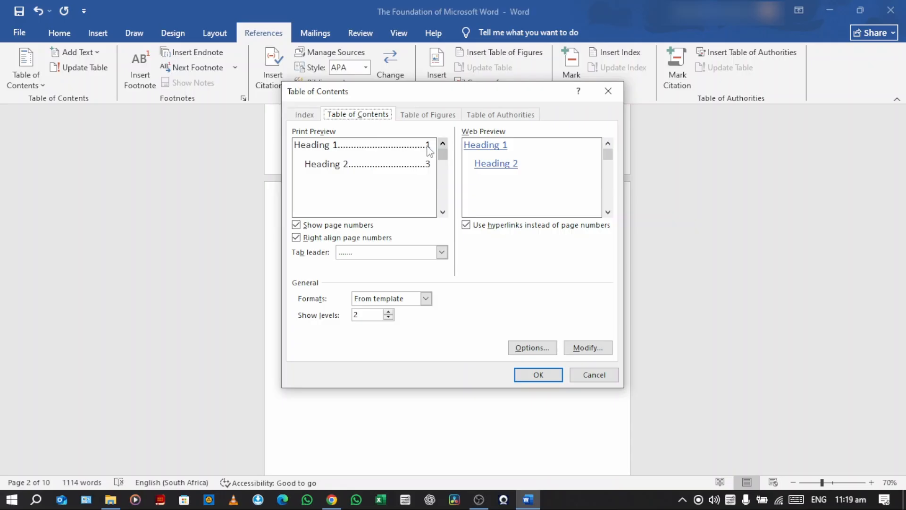
pyautogui.click(296, 225)
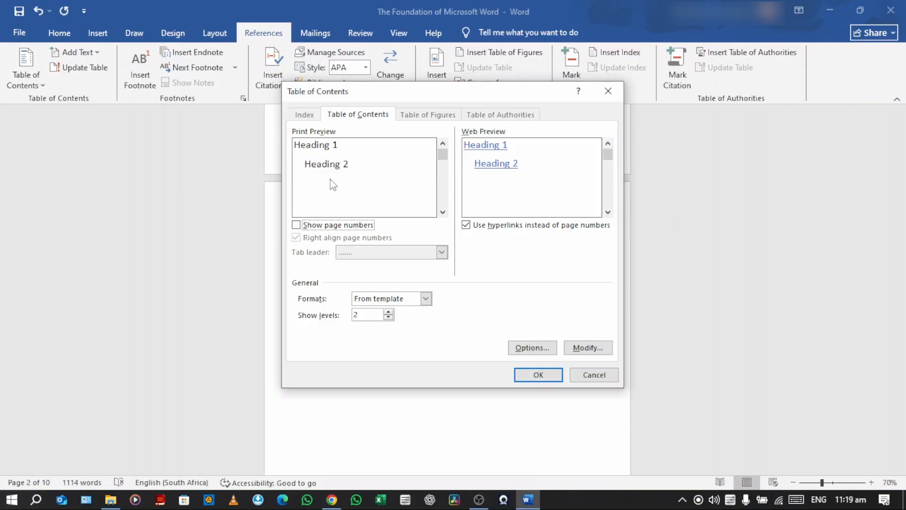
pyautogui.click(297, 225)
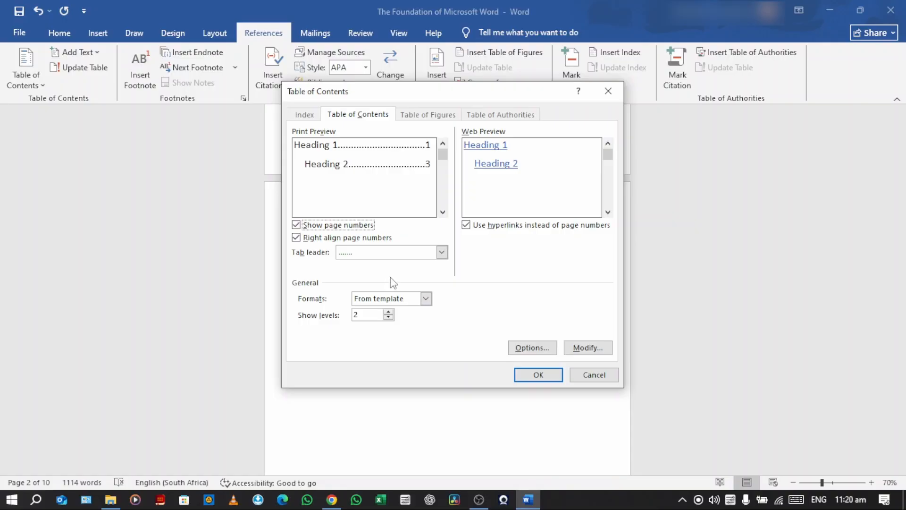
pyautogui.click(388, 318)
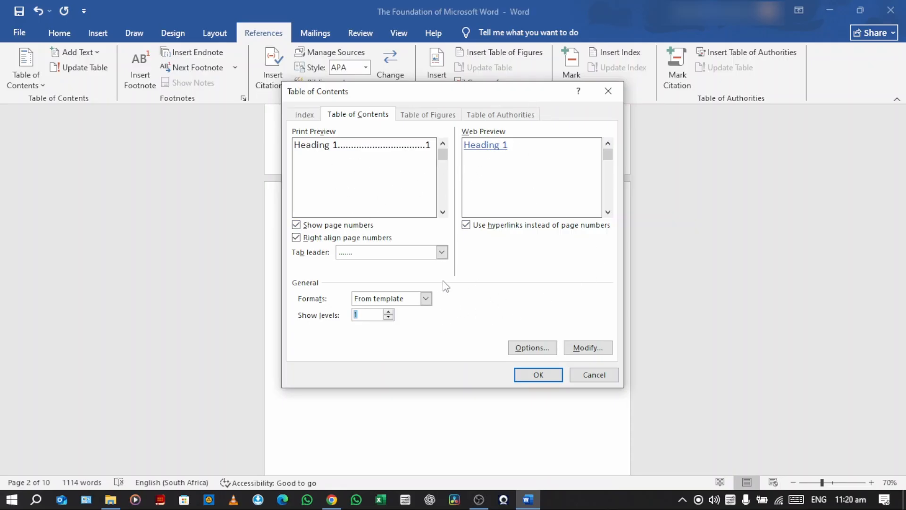
pyautogui.click(534, 374)
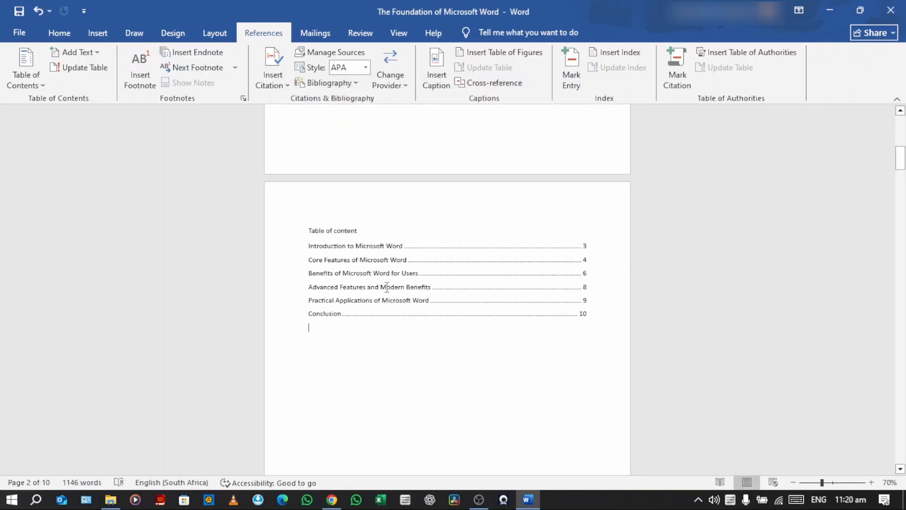
# Compare the table of contents entries with the main headings on the following pages
pyautogui.scroll(-4, 396, 270)
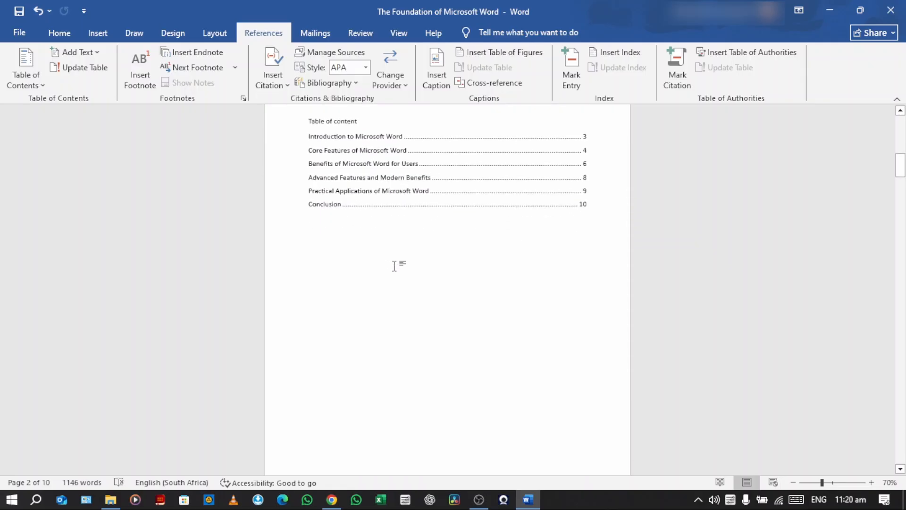
pyautogui.scroll(5, 397, 265)
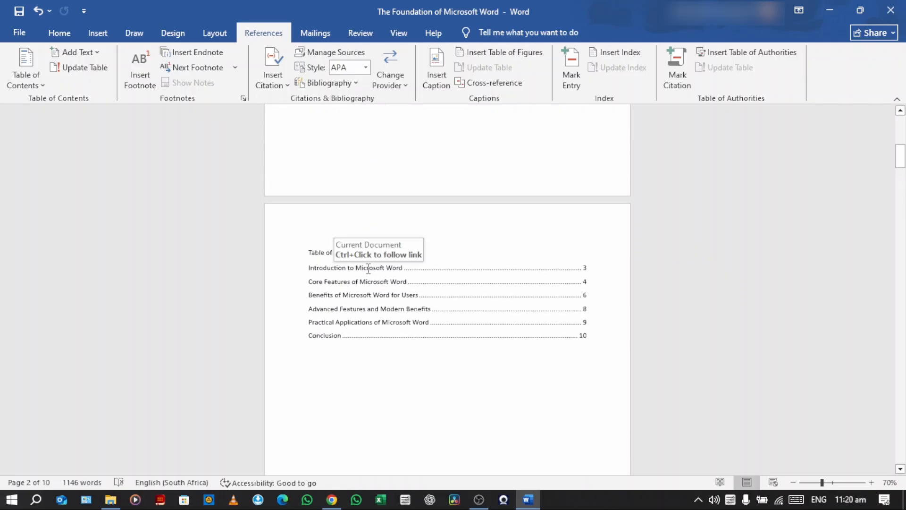
pyautogui.scroll(-20, 410, 276)
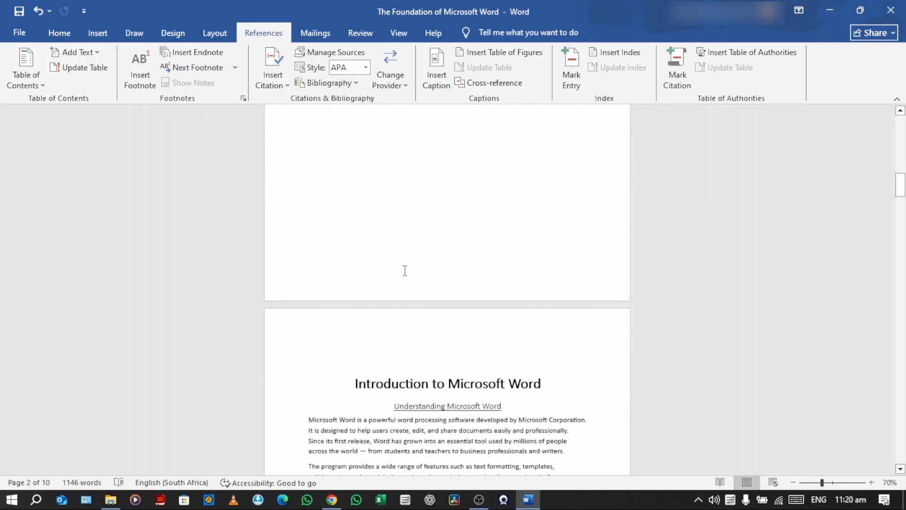
pyautogui.scroll(-20, 383, 233)
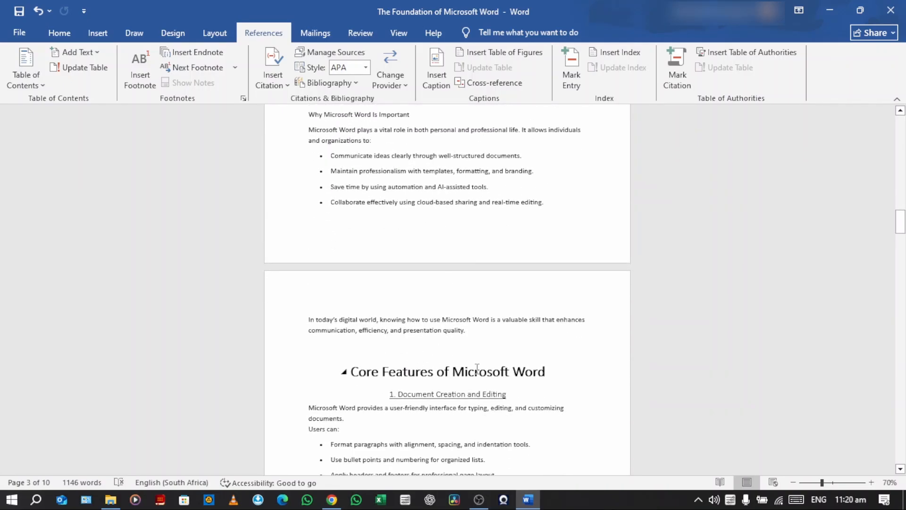
pyautogui.scroll(20, 450, 373)
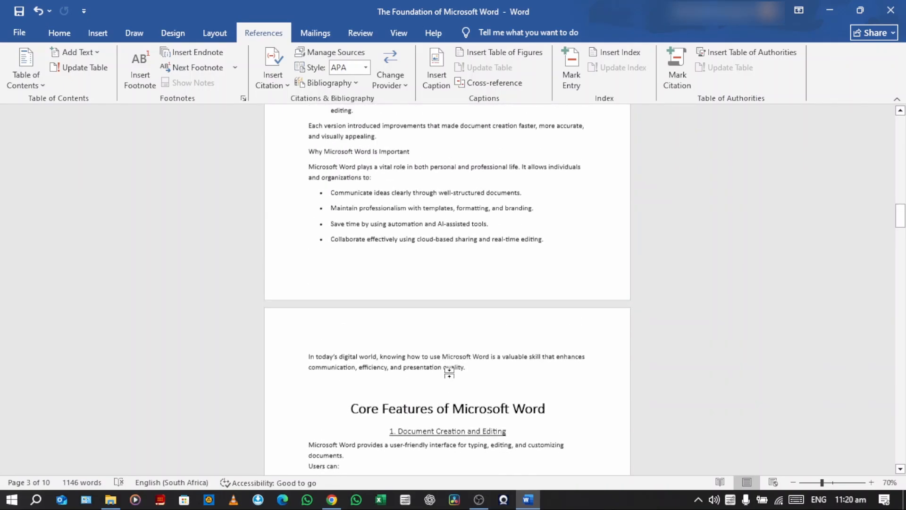
pyautogui.scroll(8, 451, 372)
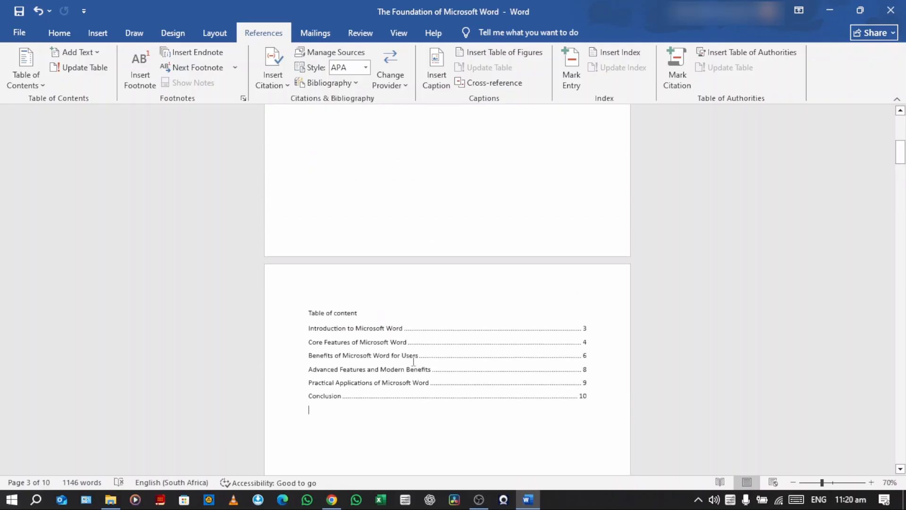
pyautogui.scroll(-3, 398, 358)
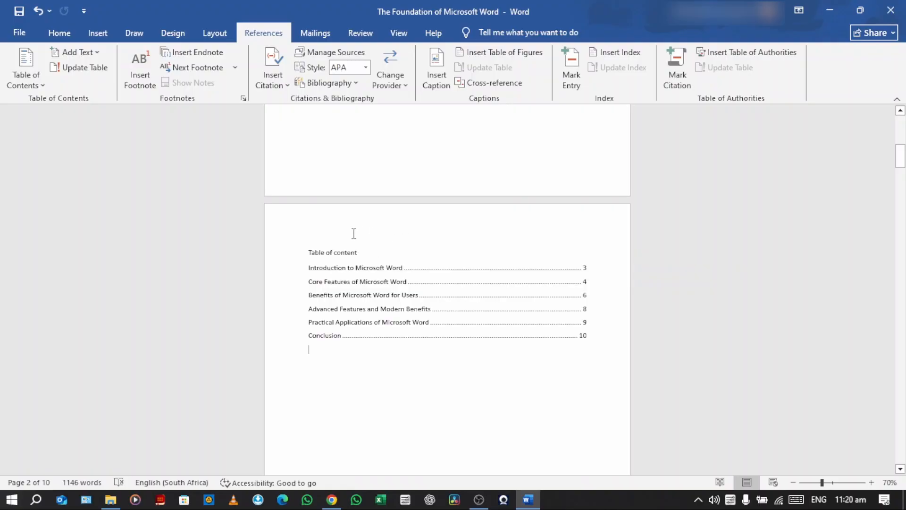
# Replace the existing table of contents with a custom one that shows 2 heading levels
pyautogui.click(30, 78)
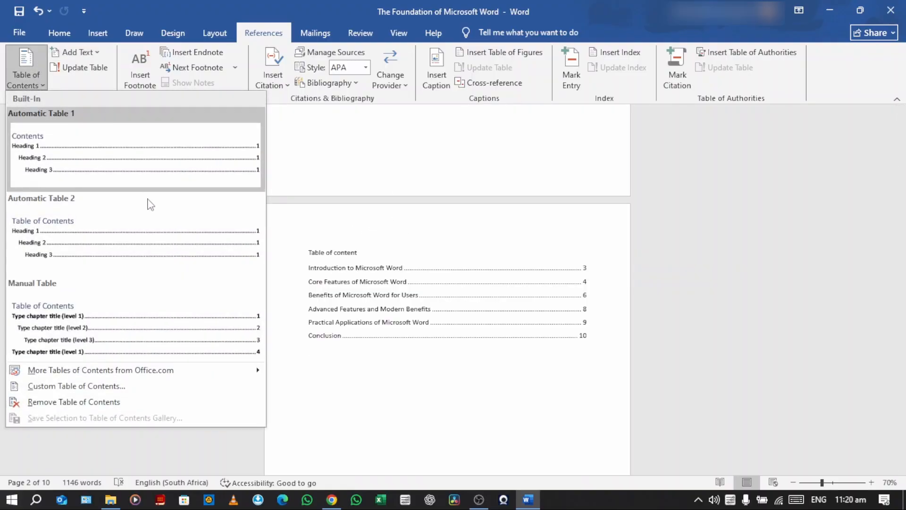
pyautogui.click(49, 391)
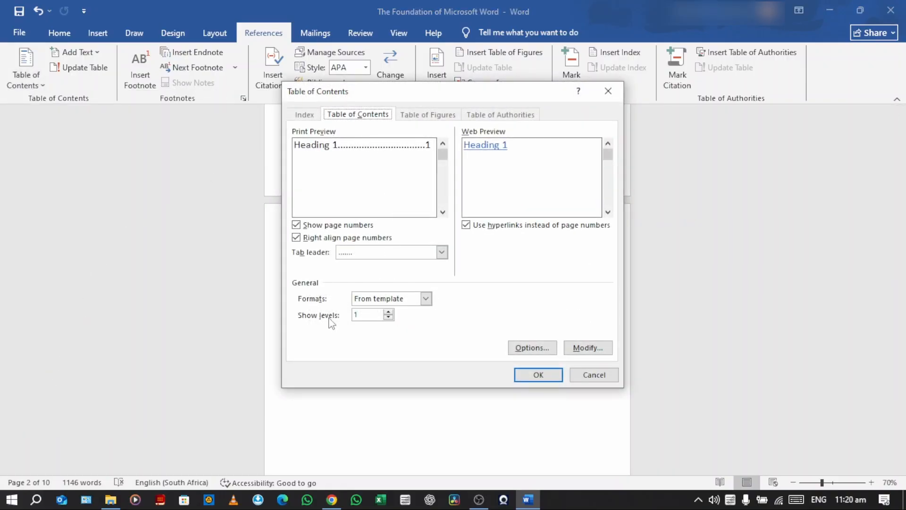
pyautogui.click(388, 312)
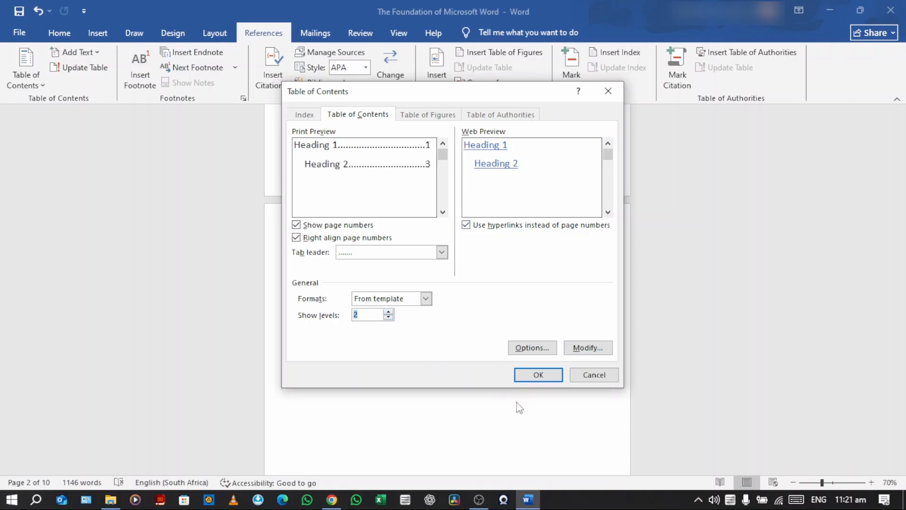
pyautogui.click(526, 376)
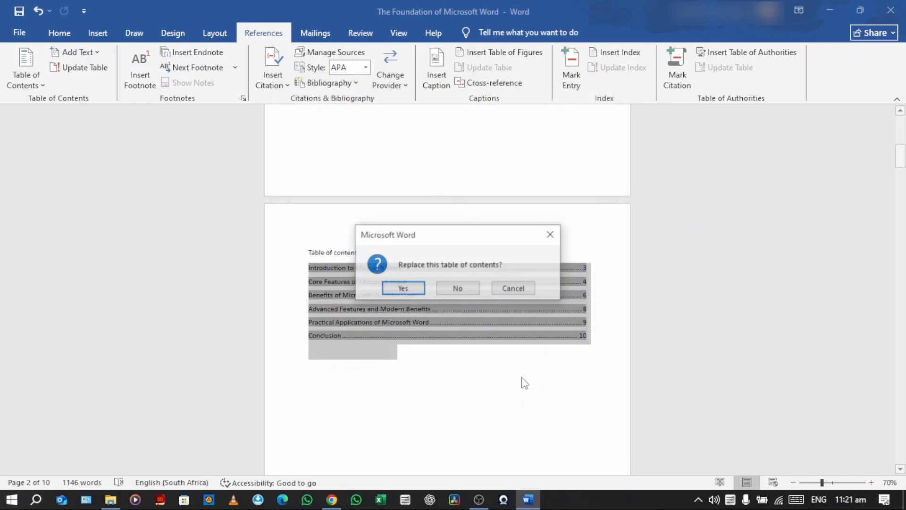
pyautogui.click(402, 290)
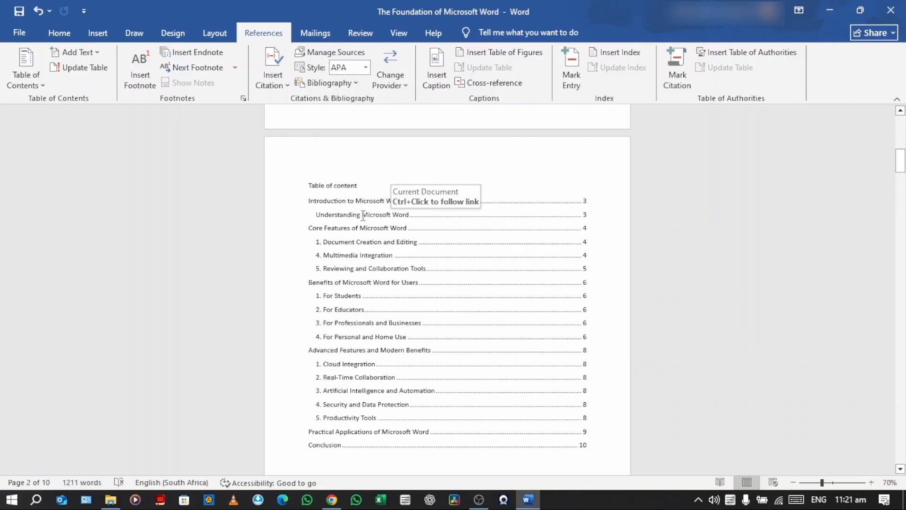
# Check the table of contents against the document and follow the "Understanding Microsoft Word" entry to its heading, then return to the table
pyautogui.scroll(-4, 373, 217)
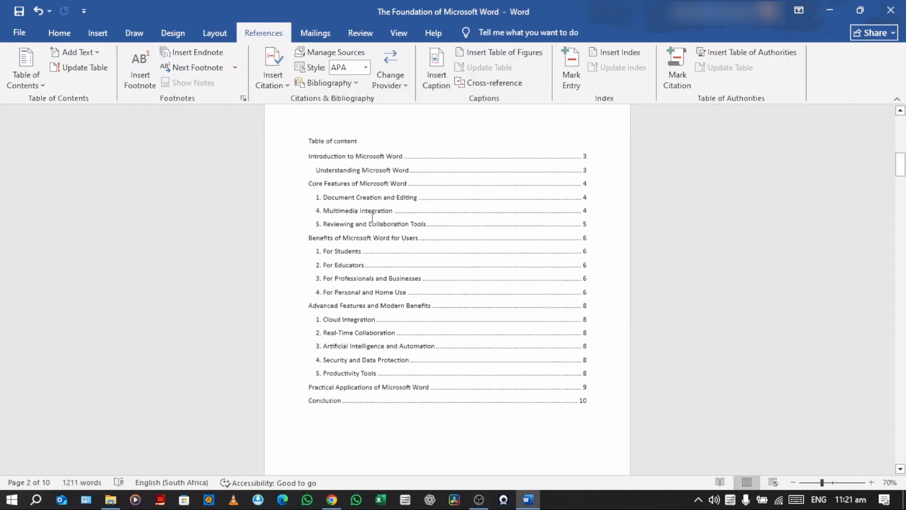
pyautogui.scroll(-14, 373, 219)
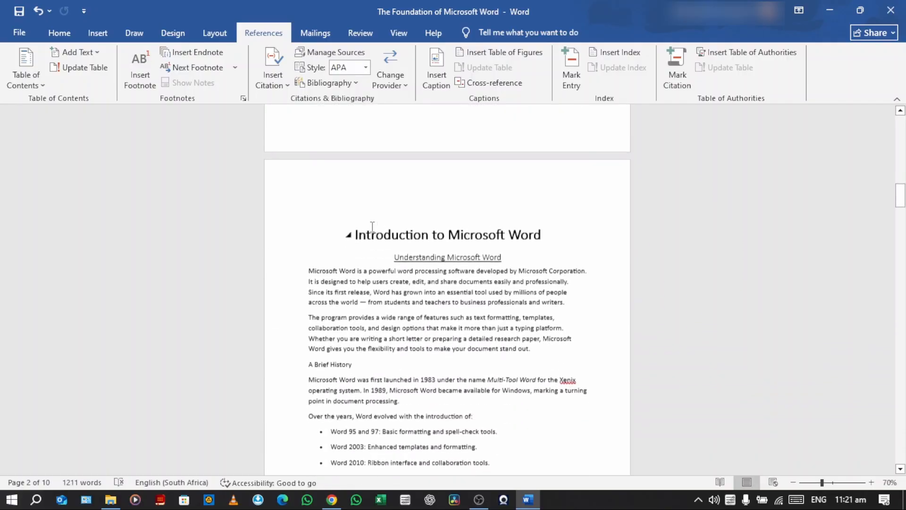
pyautogui.scroll(15, 387, 227)
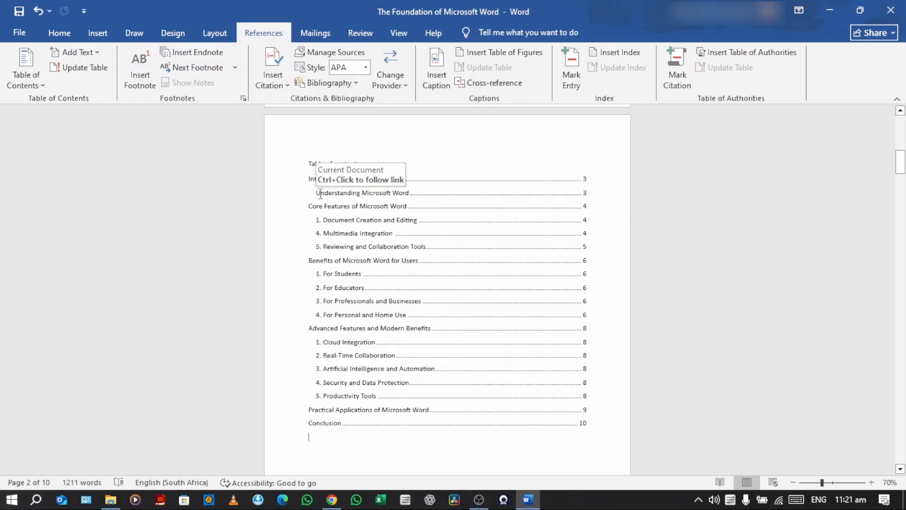
pyautogui.keyDown('ctrl'); pyautogui.click(405, 194); pyautogui.keyUp('ctrl')
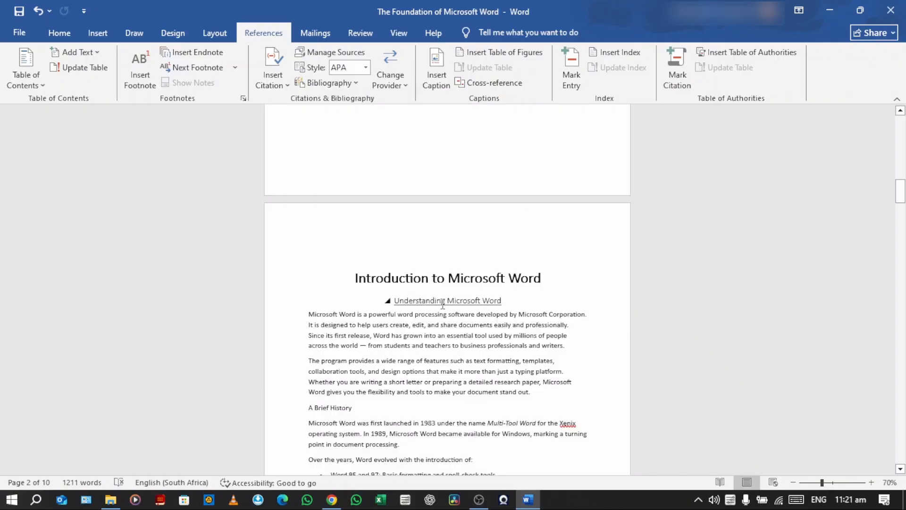
pyautogui.scroll(-10, 443, 305)
pyautogui.scroll(4, 451, 304)
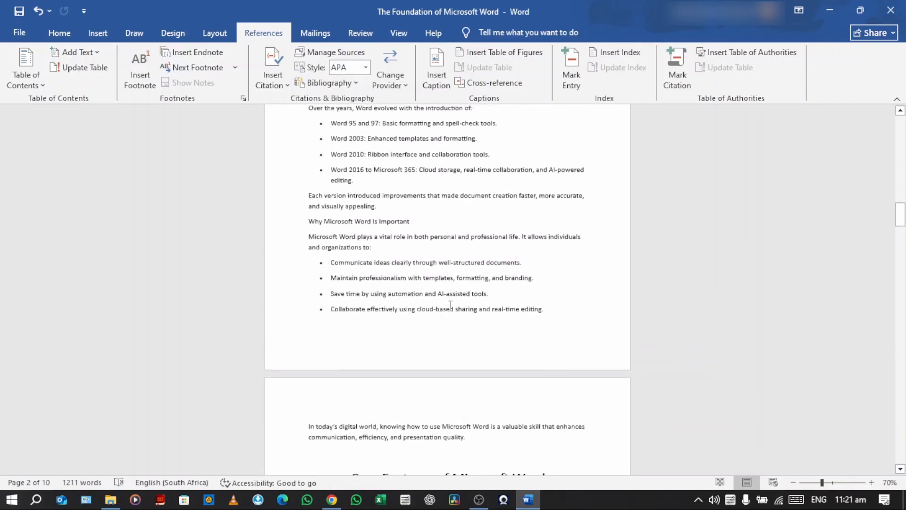
pyautogui.scroll(9, 451, 304)
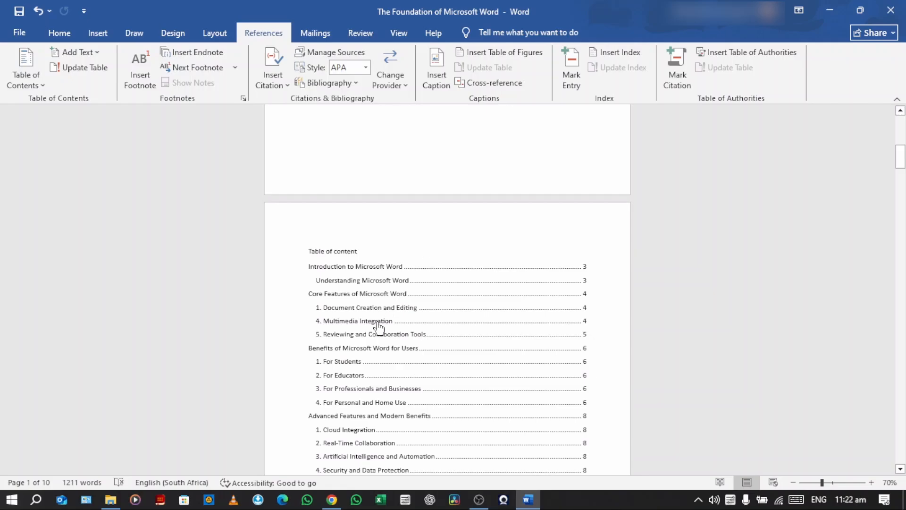
# Follow the "Benefits of Microsoft Word for Users" entry to its heading and return towards the table of contents page
pyautogui.keyDown('ctrl'); pyautogui.click(353, 350); pyautogui.keyUp('ctrl')
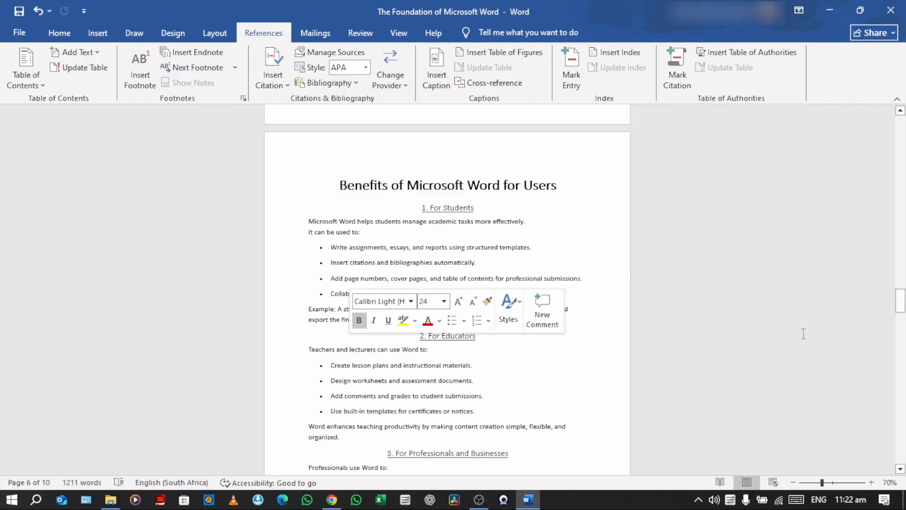
pyautogui.moveTo(902, 304); pyautogui.dragTo(901, 128)
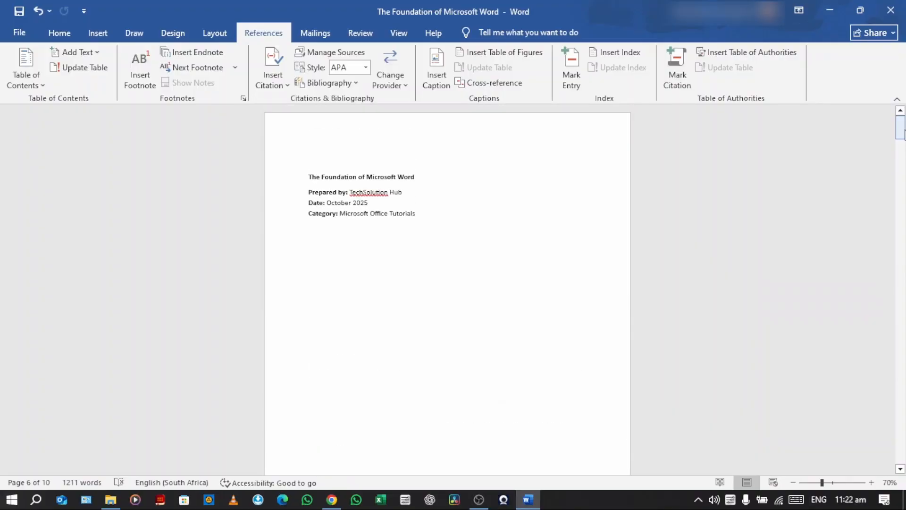
pyautogui.scroll(-3, 625, 241)
pyautogui.scroll(-5, 625, 241)
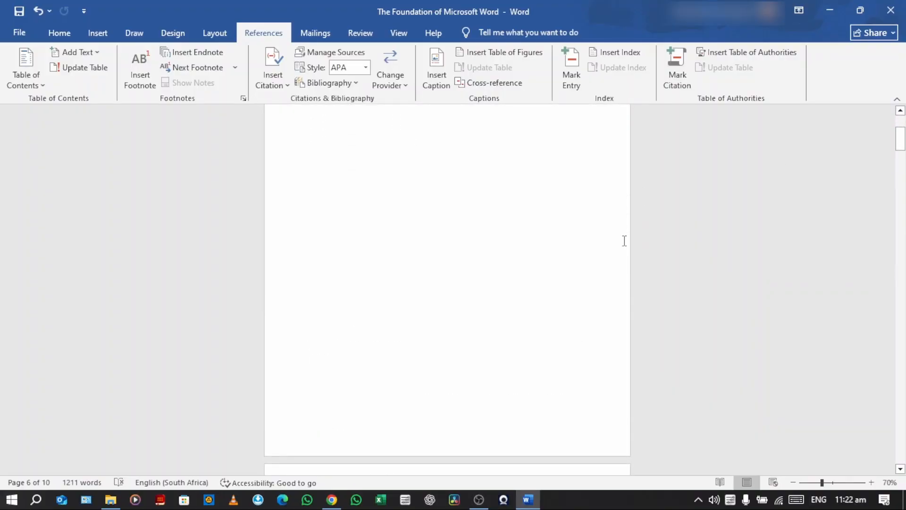
# Replace the table of contents with a custom one that does not use hyperlinks and test its "Introduction to Microsoft Word" entry
pyautogui.click(29, 70)
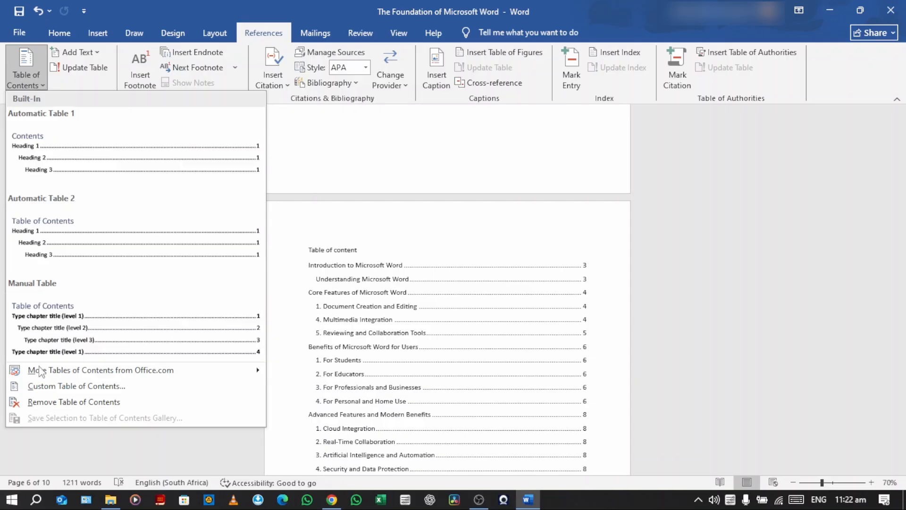
pyautogui.click(49, 385)
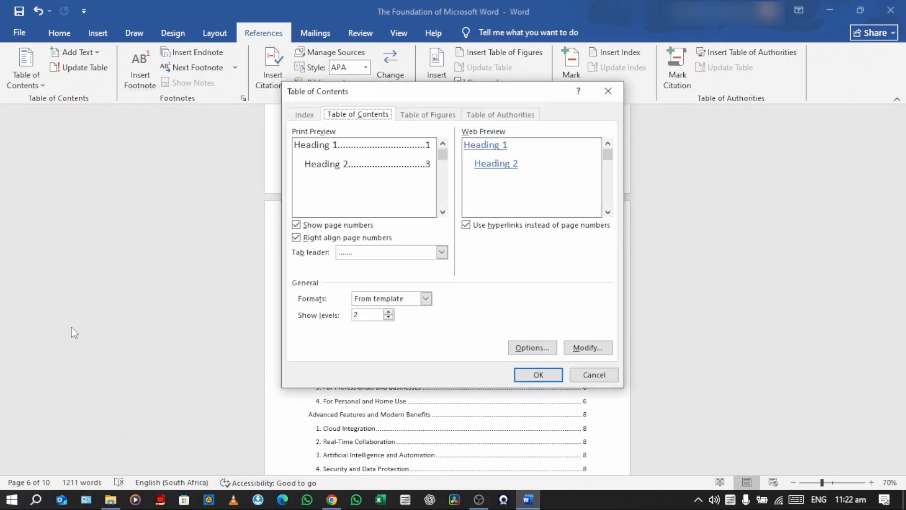
pyautogui.click(467, 226)
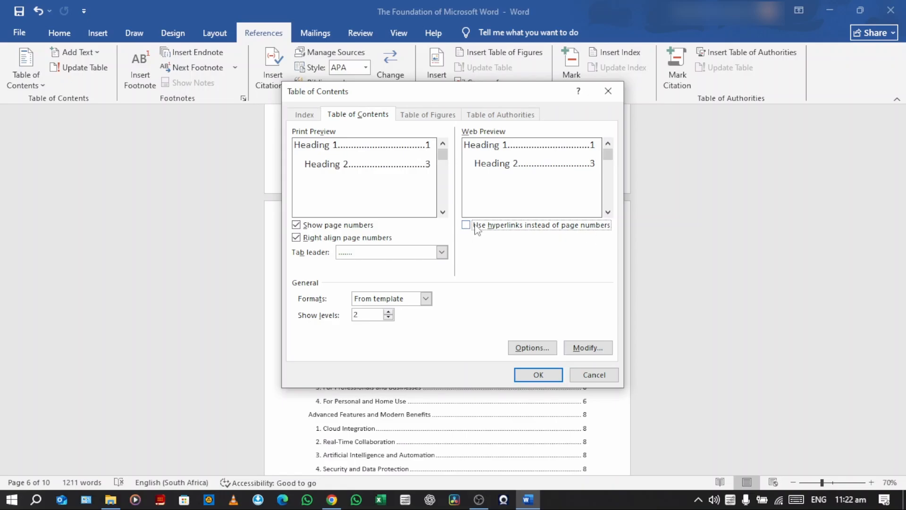
pyautogui.click(530, 374)
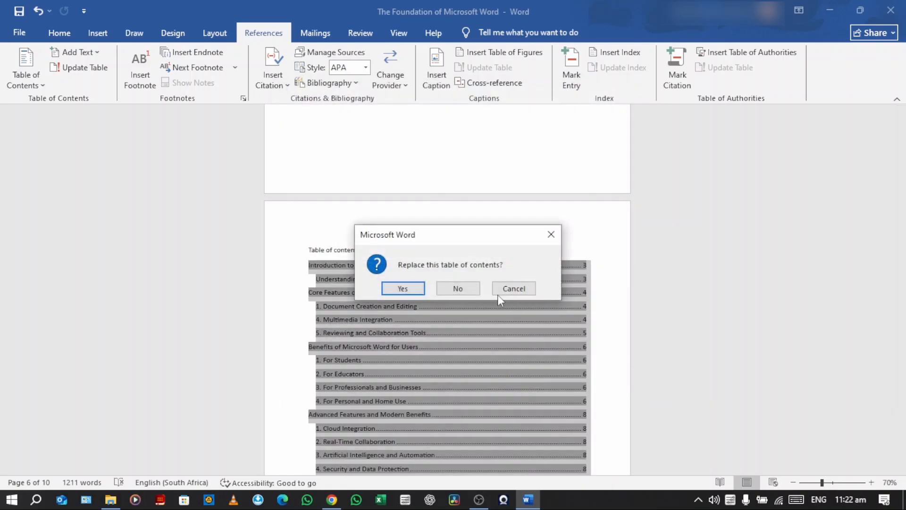
pyautogui.click(415, 291)
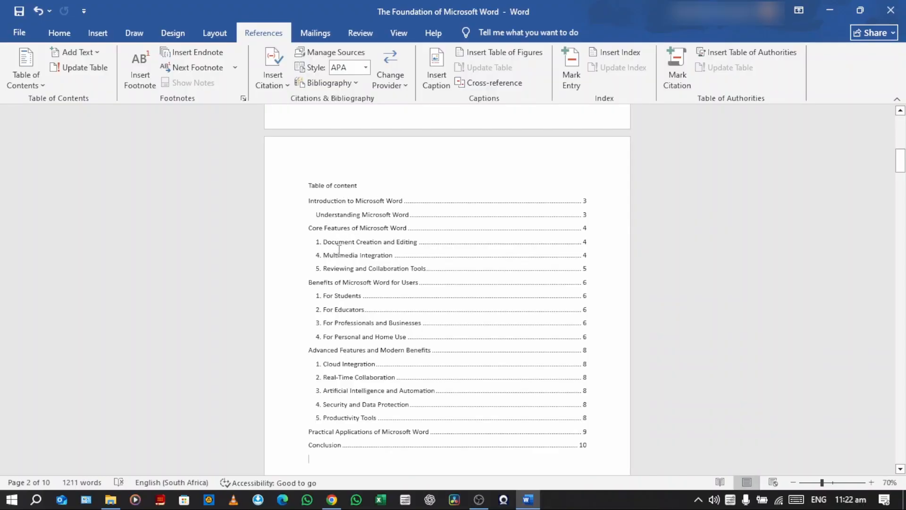
pyautogui.click(326, 202)
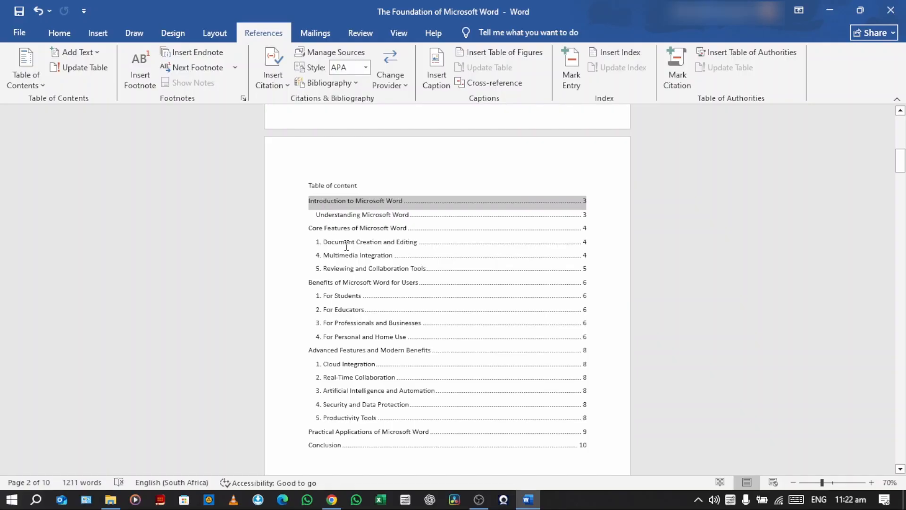
pyautogui.click(306, 218)
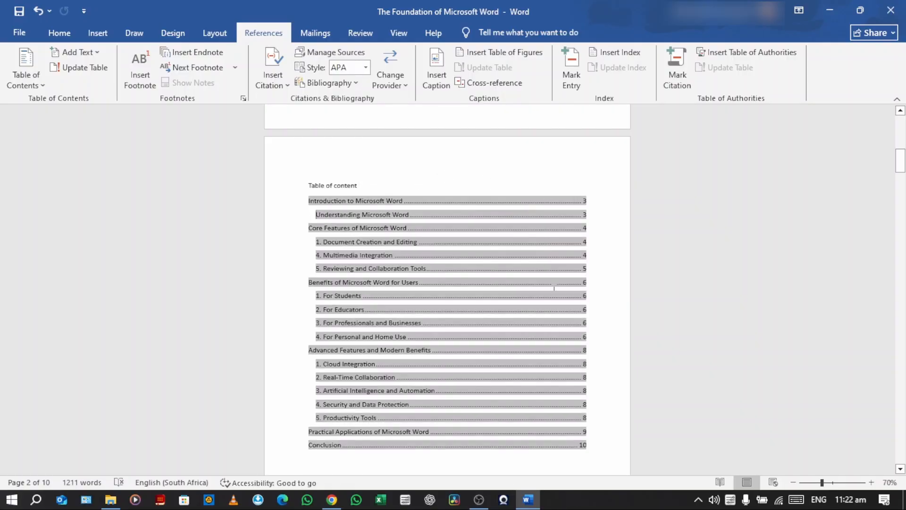
# Replace the table of contents with a custom one that uses hyperlinks instead of page numbers in web view
pyautogui.click(26, 68)
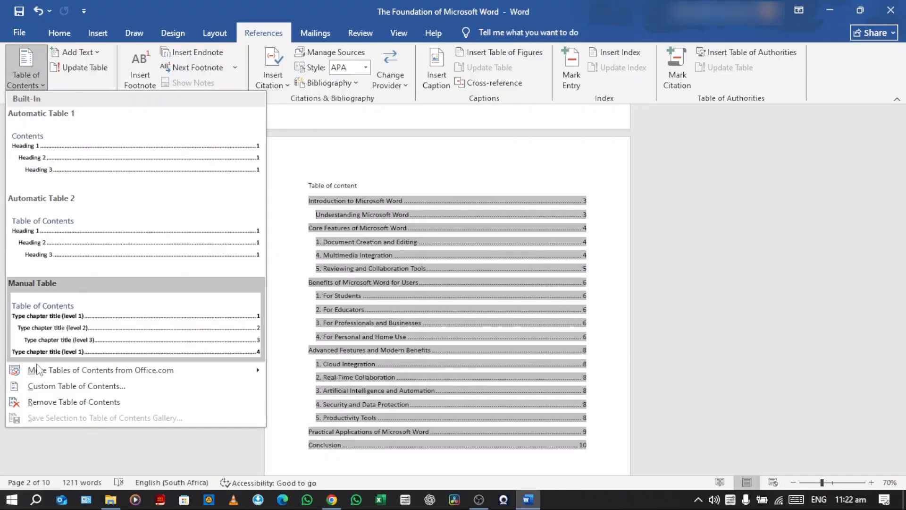
pyautogui.click(40, 385)
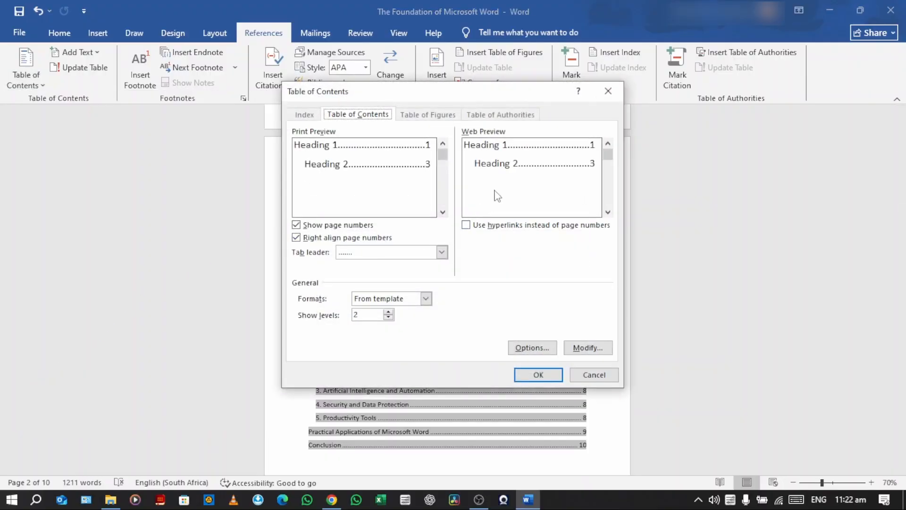
pyautogui.click(466, 226)
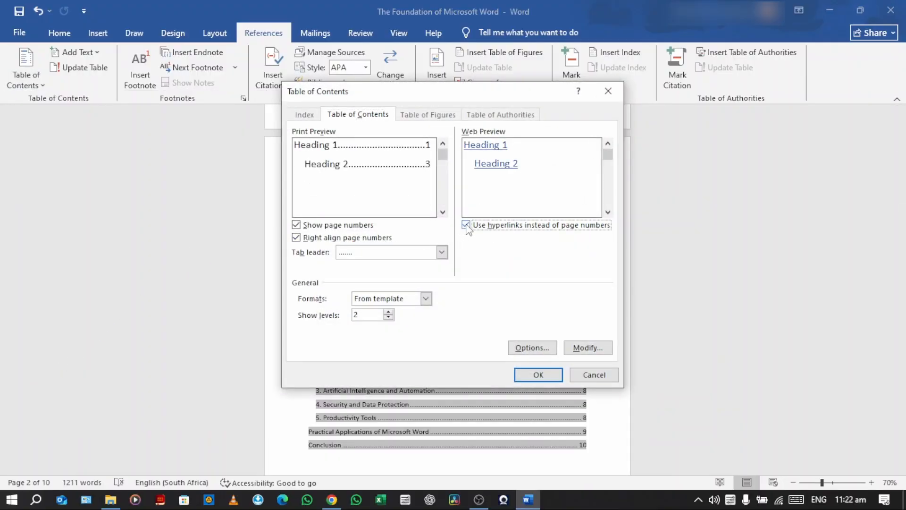
pyautogui.click(537, 373)
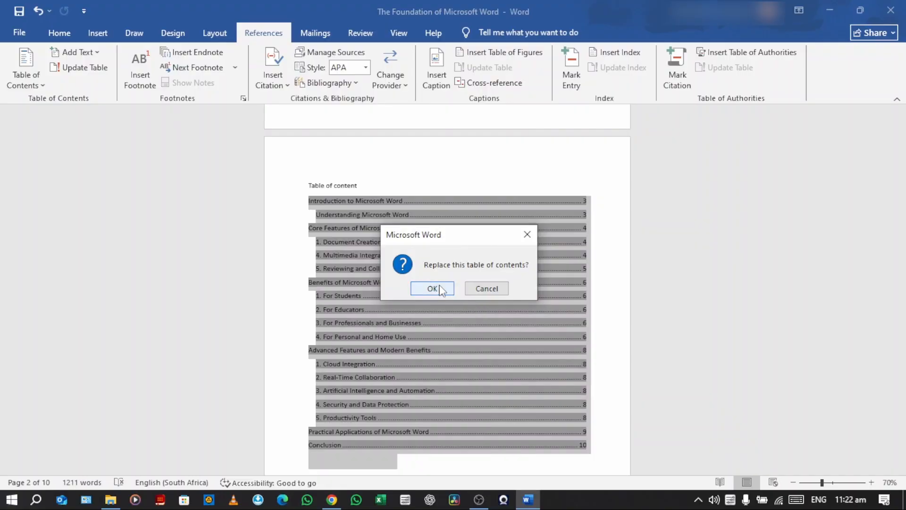
pyautogui.click(433, 289)
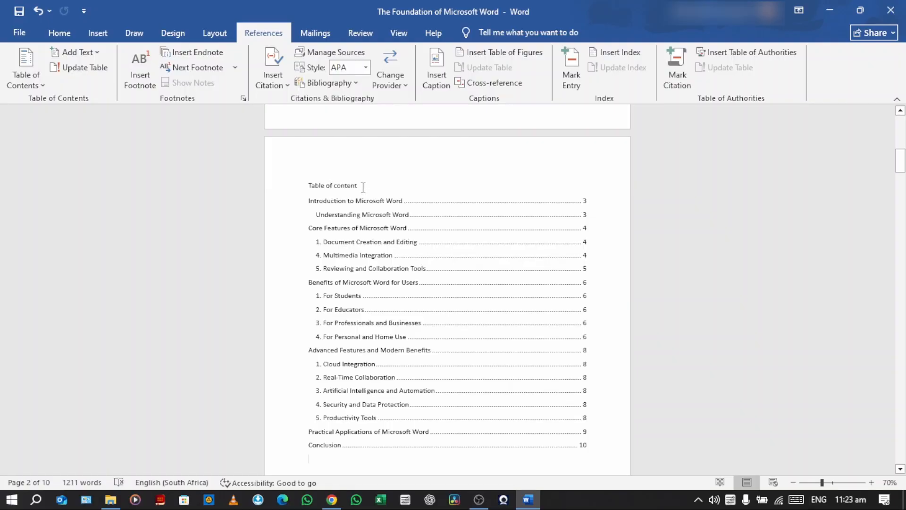
# Format the "Table of content" title above the entries as bold at 18 pt
pyautogui.tripleClick(338, 183)
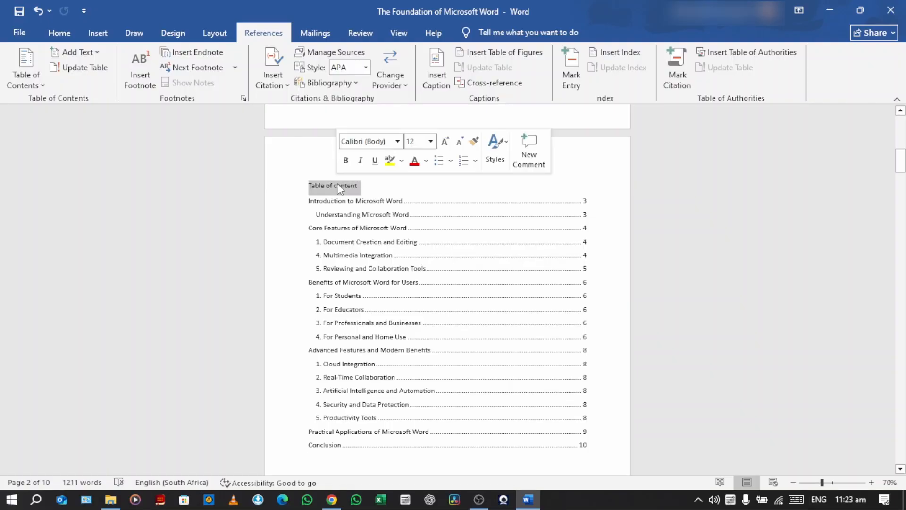
pyautogui.click(345, 160)
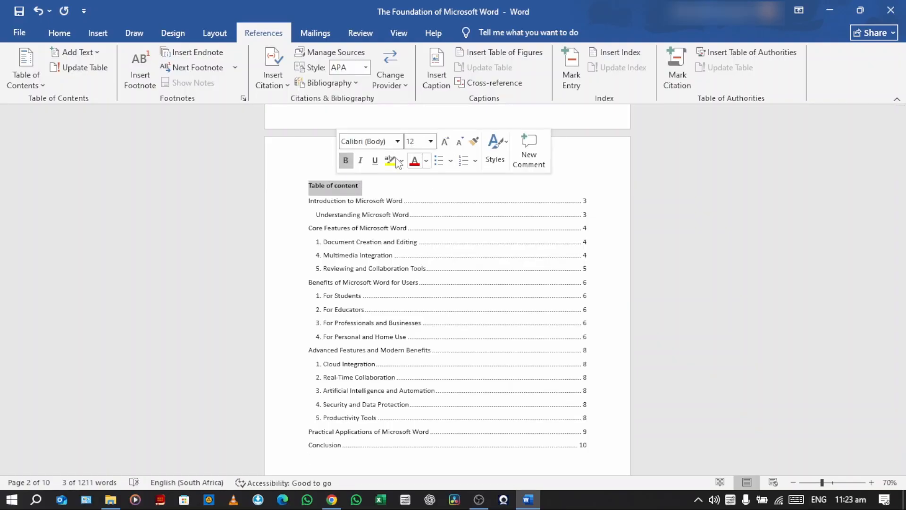
pyautogui.click(431, 141)
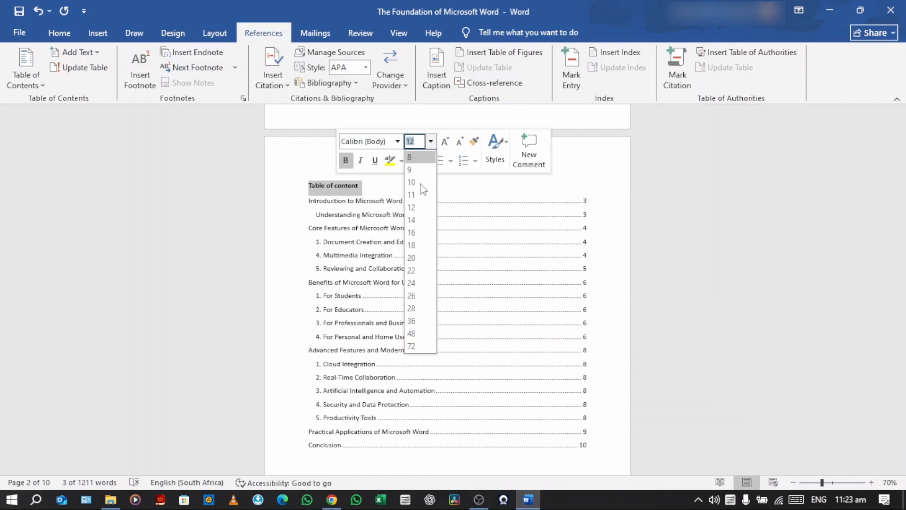
pyautogui.click(412, 246)
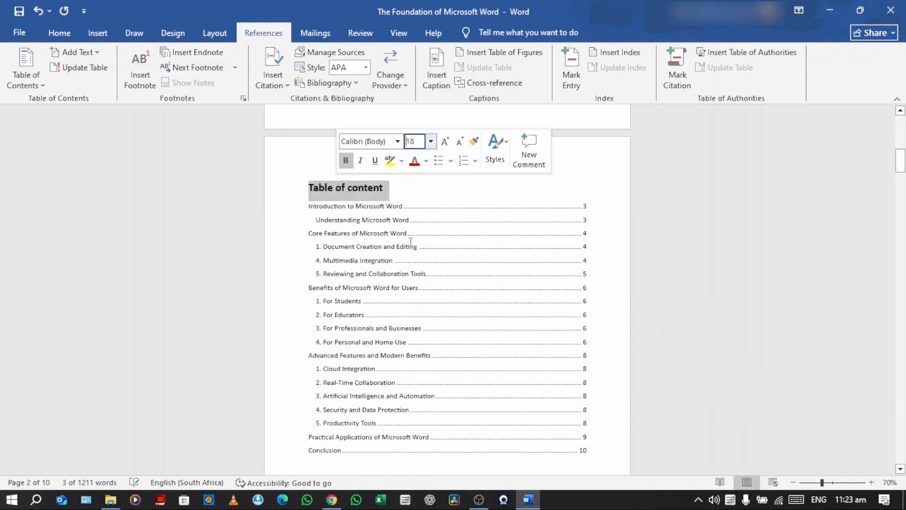
pyautogui.click(422, 220)
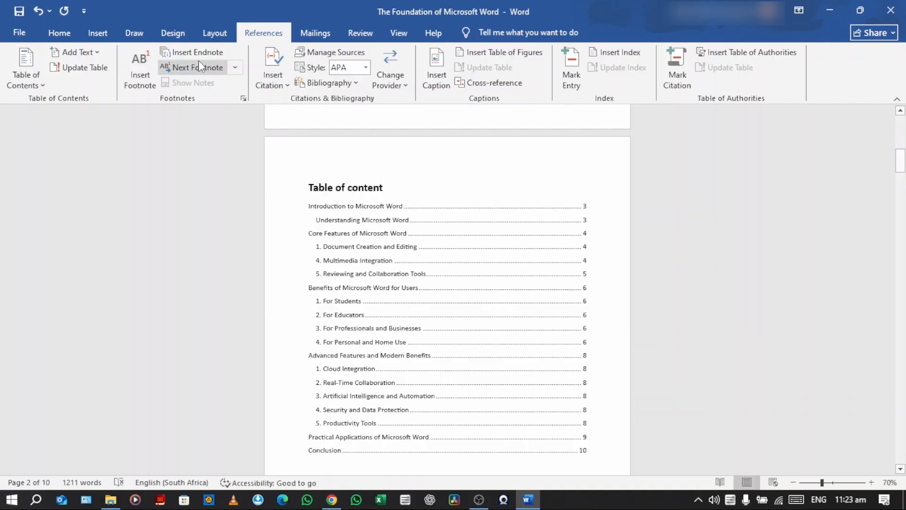
pyautogui.click(59, 33)
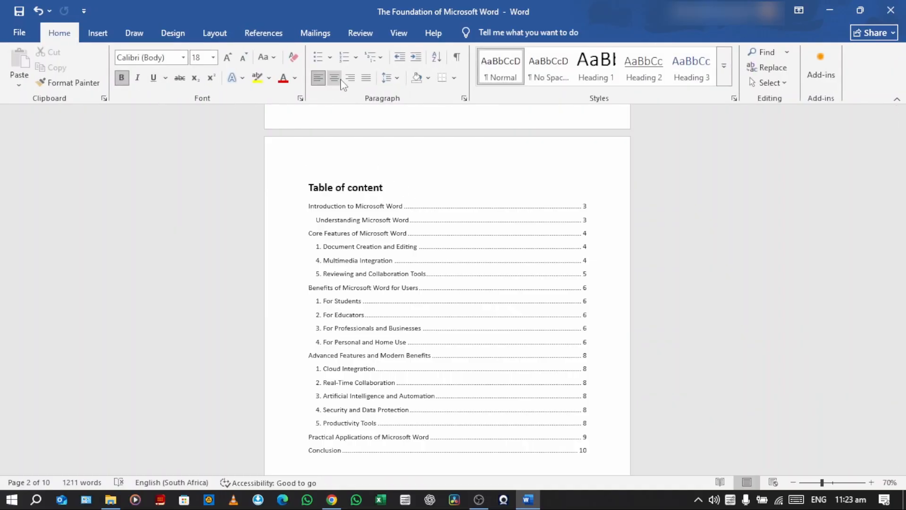